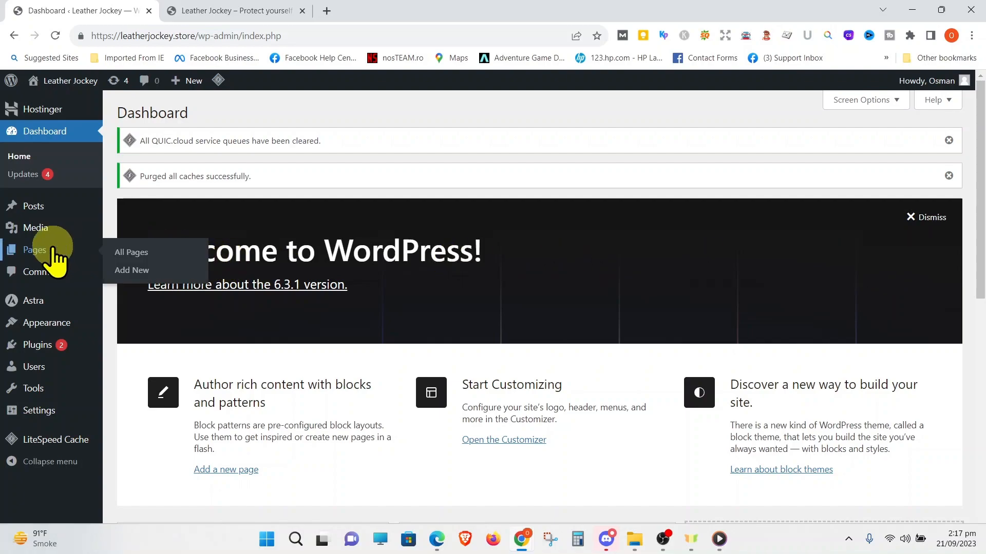
# Open the list of all site pages to review them, and switch to the live Leather Jockey site
pyautogui.click(35, 250)
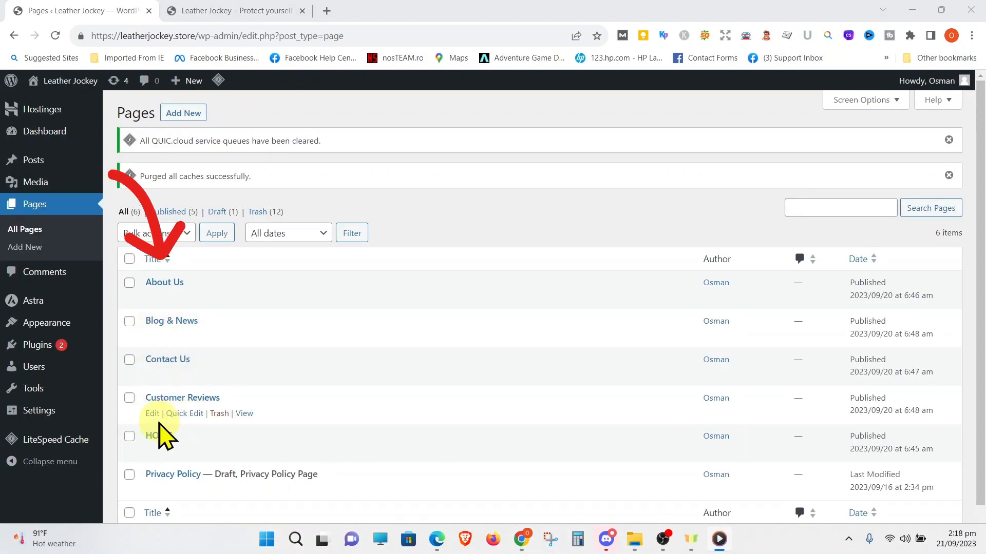
pyautogui.click(218, 11)
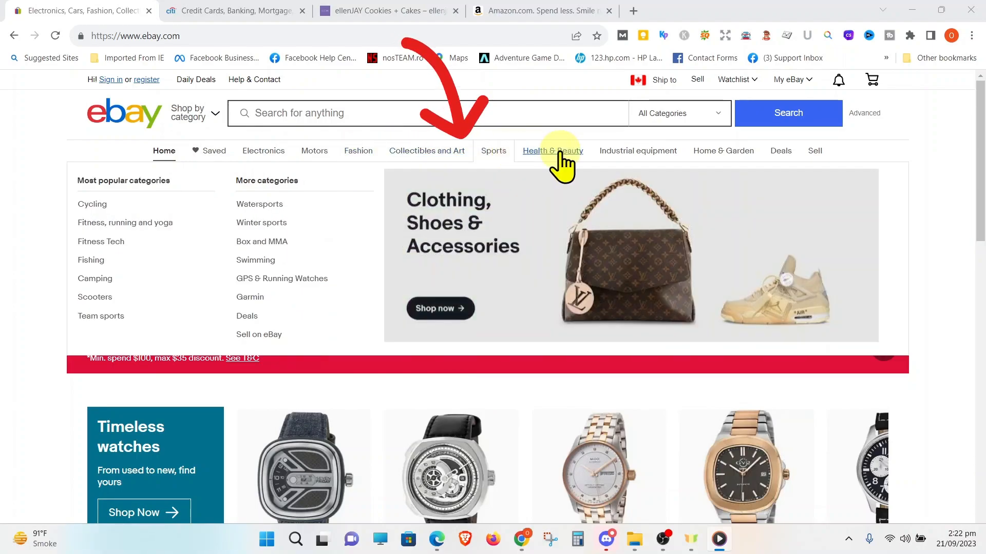
# Examine the navigation bars and their category dropdowns on the eBay and Citi websites as menu examples
pyautogui.moveTo(561, 157)
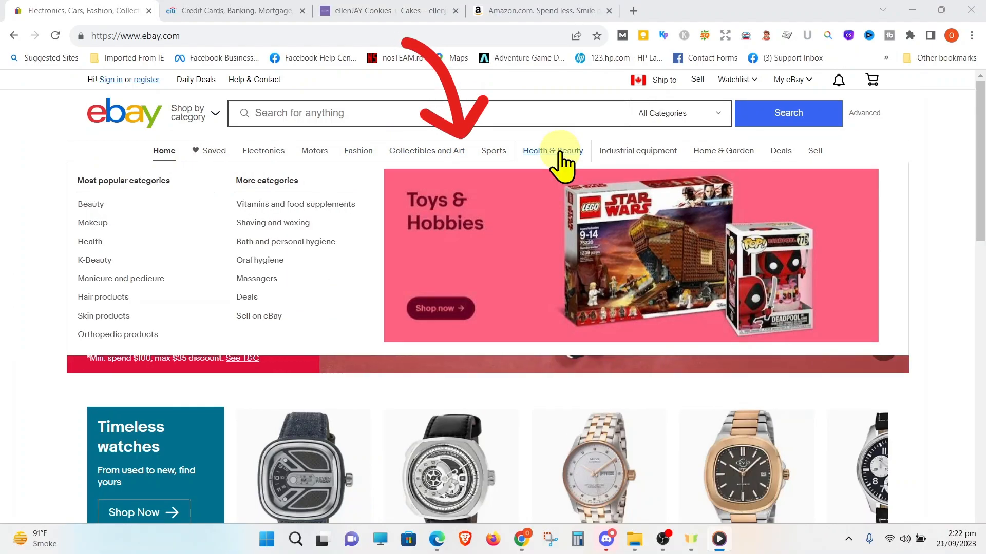
pyautogui.hotkey('ctrl', 'Tab')
pyautogui.moveTo(76, 140)
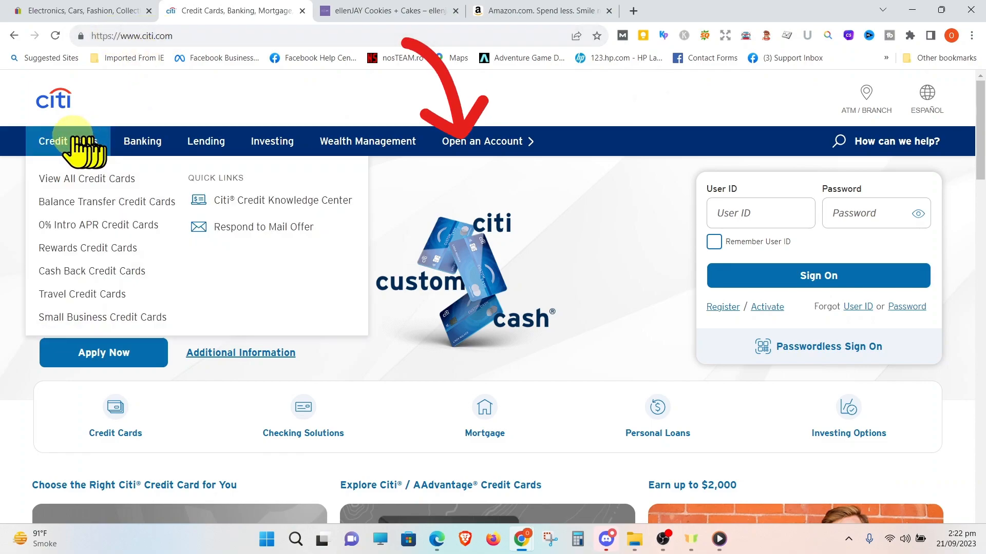
pyautogui.moveTo(205, 143)
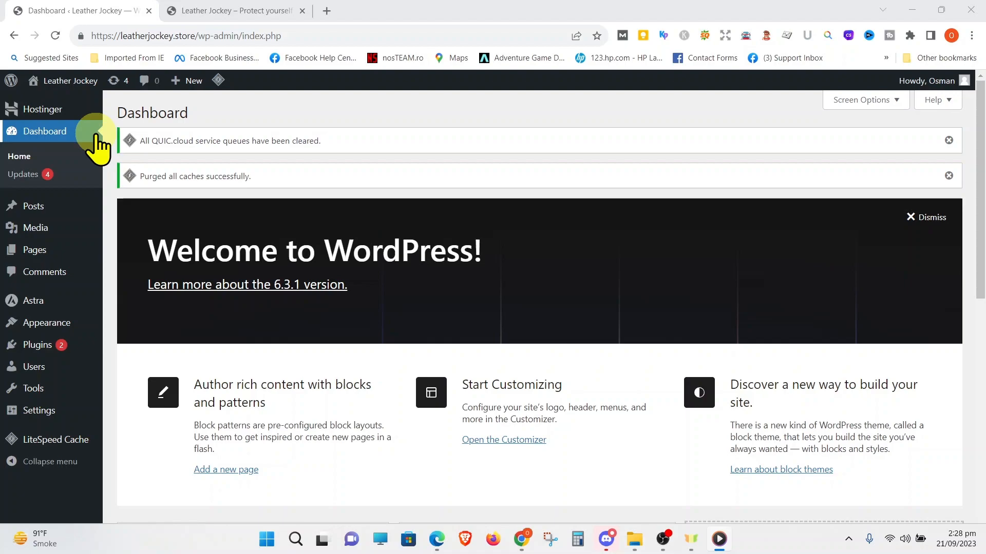
# Open the WordPress menu editor, rename the menu as Primary Menu and save it
pyautogui.moveTo(47, 323)
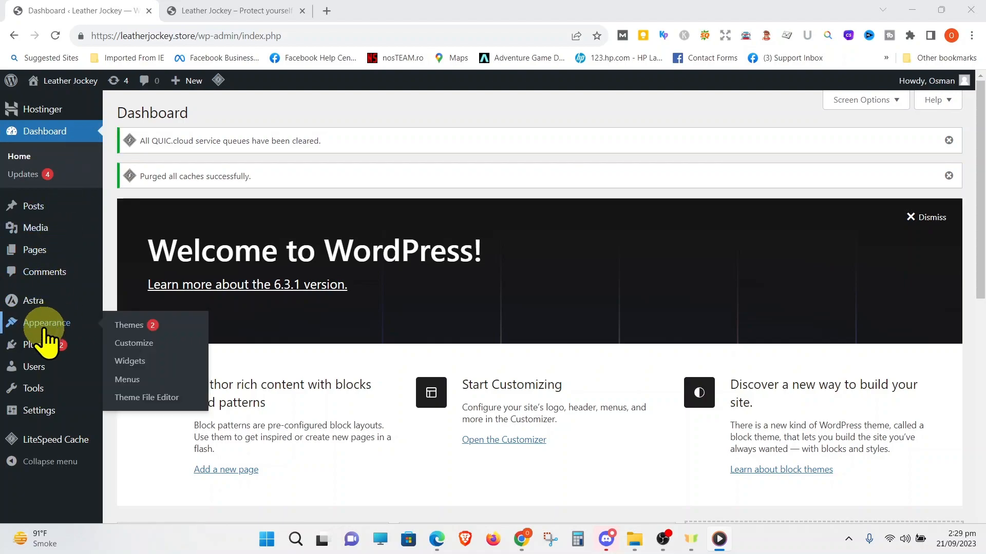
pyautogui.click(130, 380)
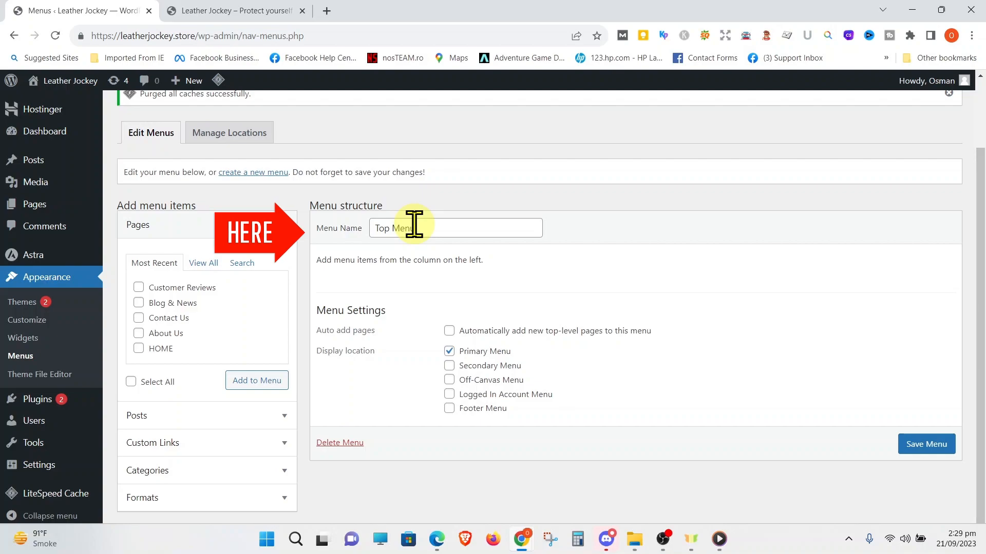
pyautogui.click(392, 226)
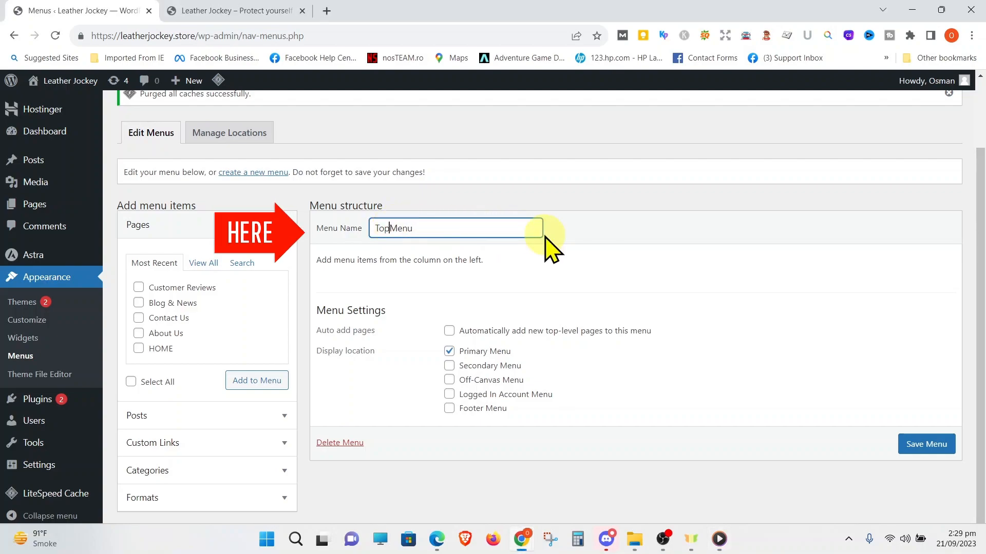
pyautogui.write('Prima')
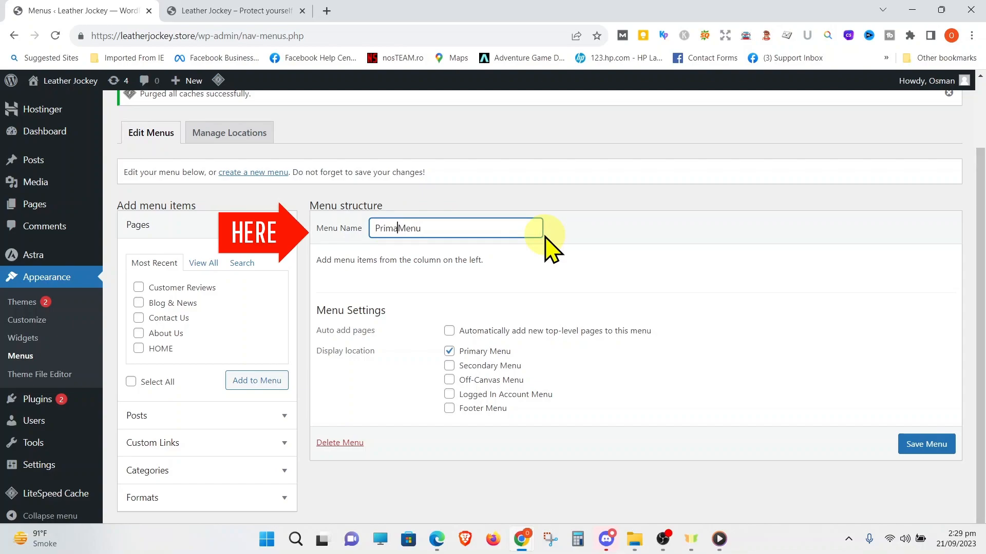
pyautogui.write('ry')
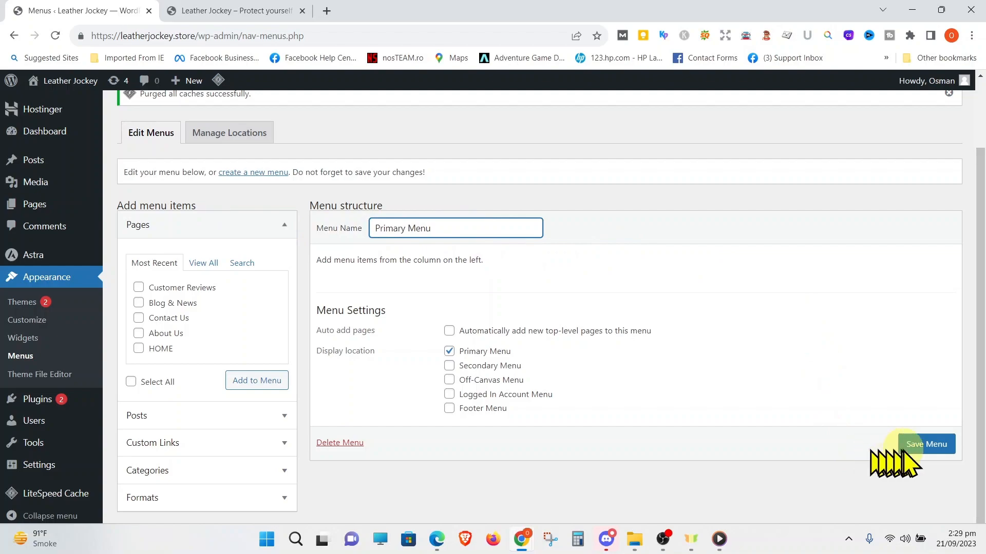
pyautogui.click(916, 446)
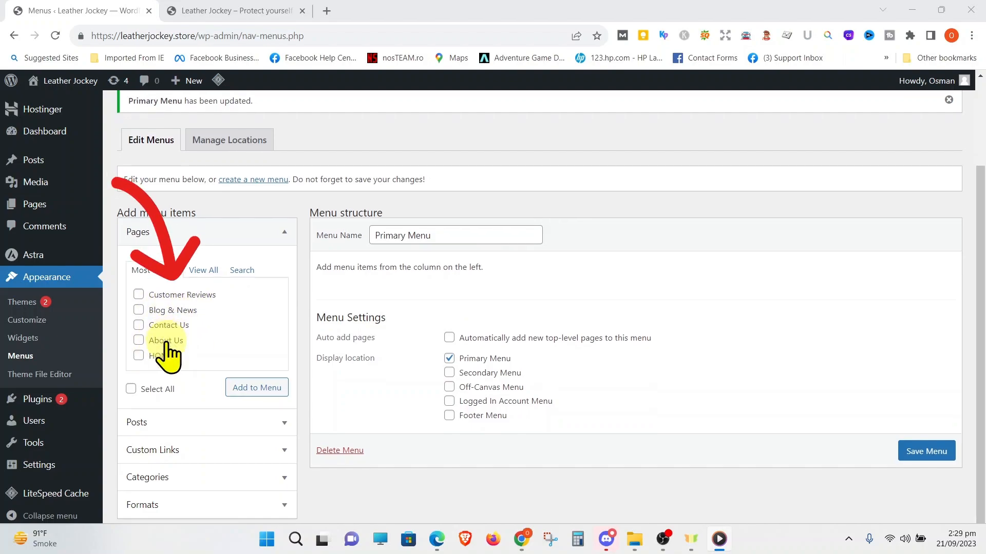
# Add the Customer Reviews, Blog & News, Contact Us, About Us and HOME pages to the Primary Menu and save it
pyautogui.scroll(-1, 165, 348)
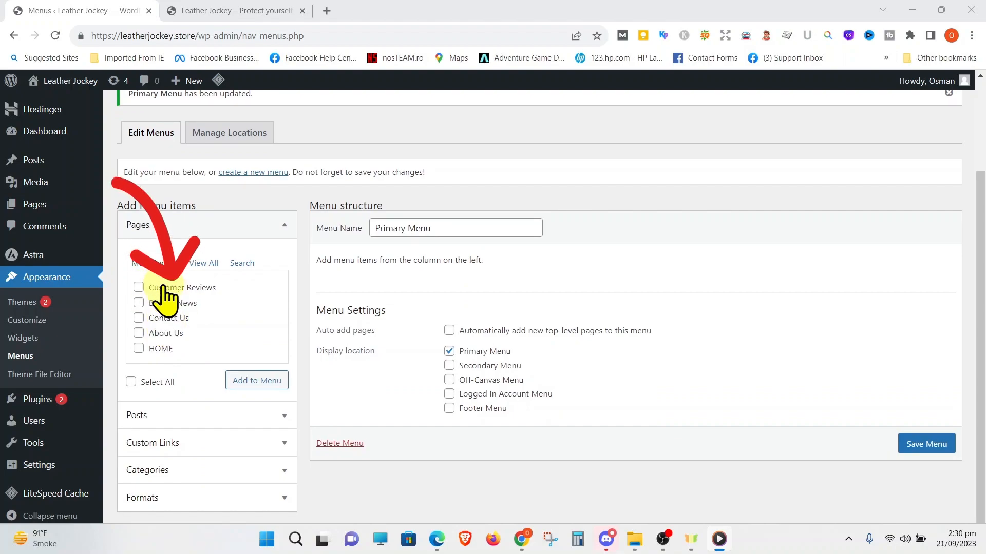
pyautogui.click(138, 288)
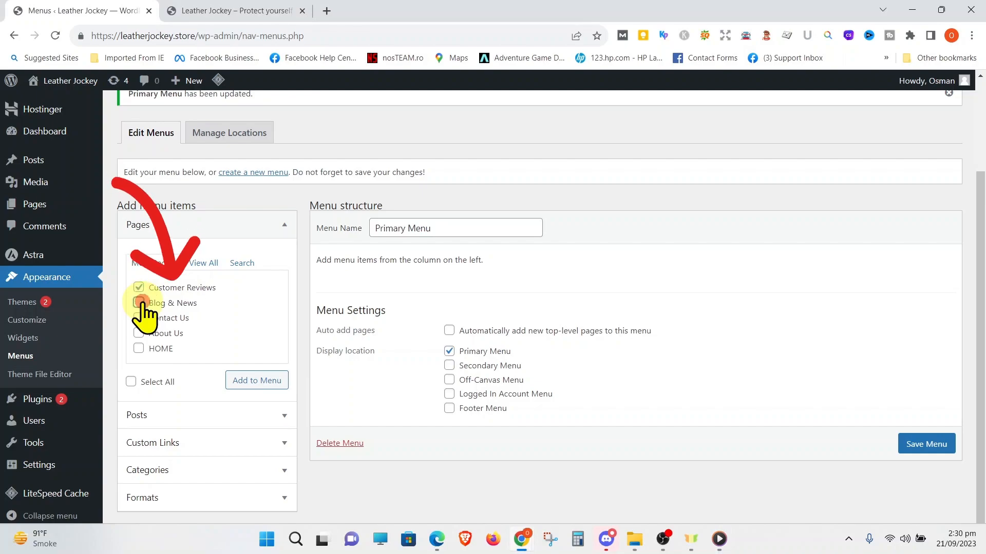
pyautogui.click(138, 303)
pyautogui.click(139, 318)
pyautogui.click(138, 333)
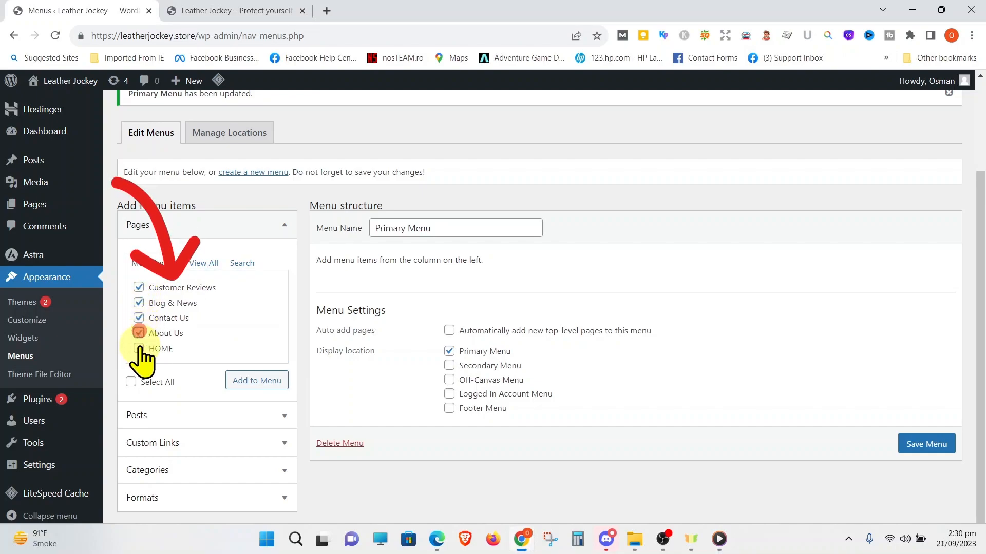
pyautogui.click(249, 381)
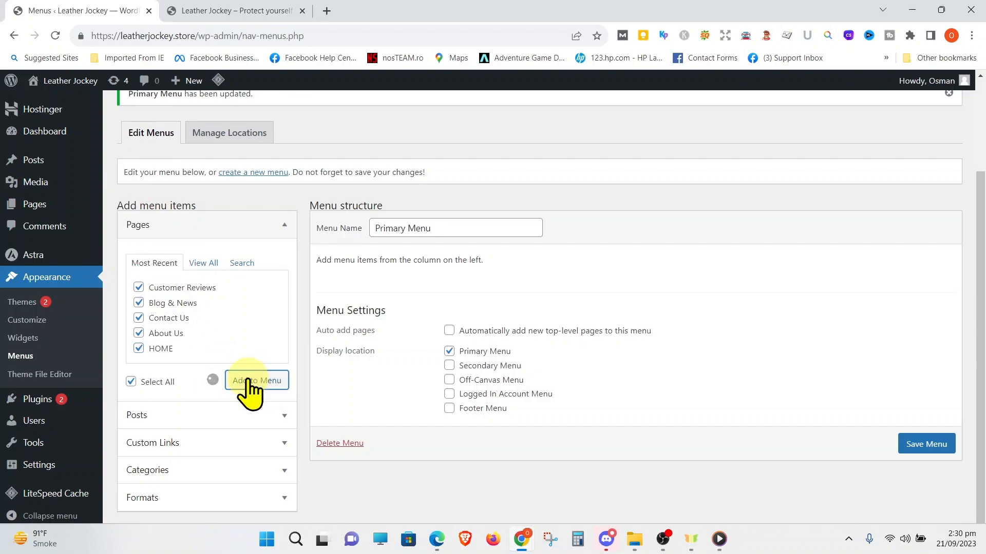
pyautogui.scroll(-2, 279, 369)
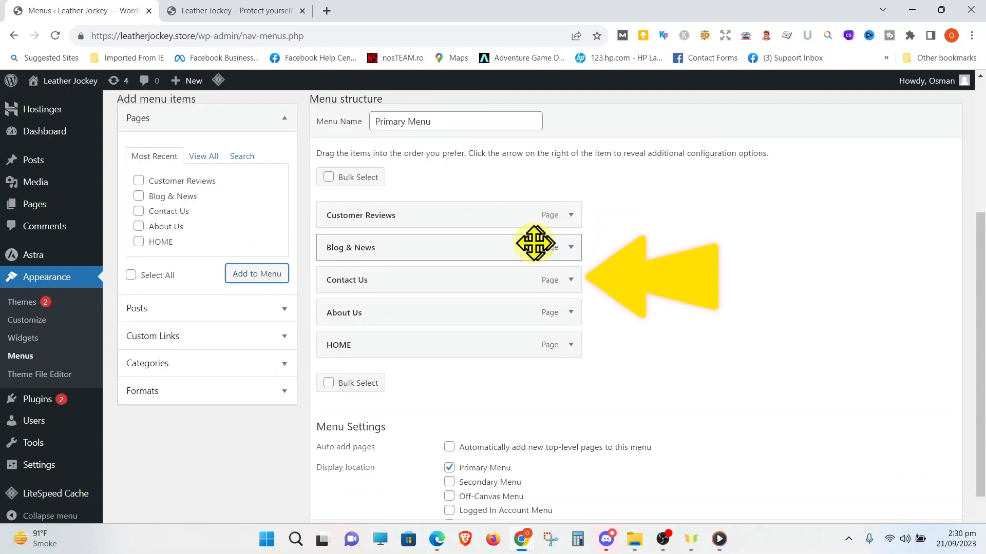
pyautogui.scroll(-2, 641, 385)
pyautogui.click(933, 483)
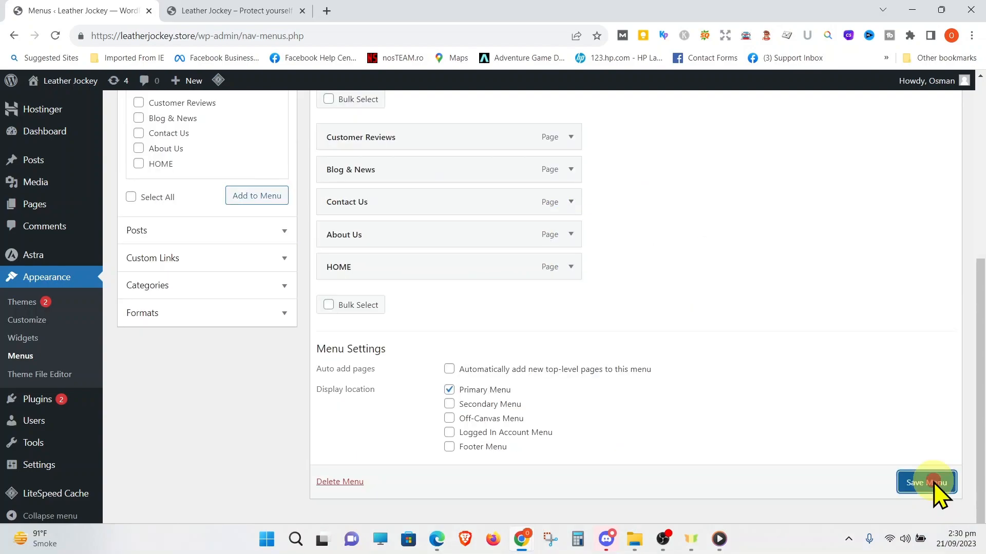
# Reload the live Leather Jockey homepage to check the pages added to its header menu
pyautogui.click(269, 11)
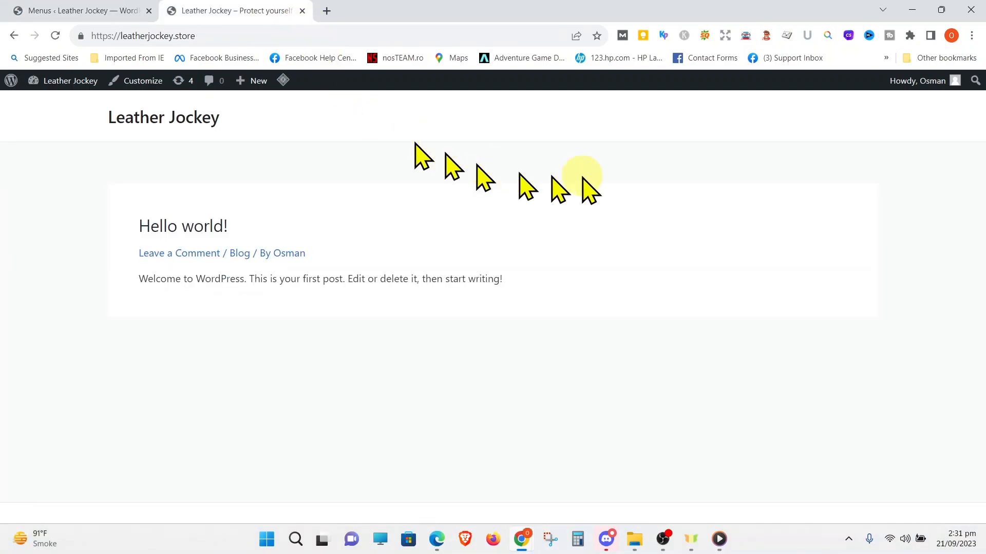
pyautogui.click(205, 33)
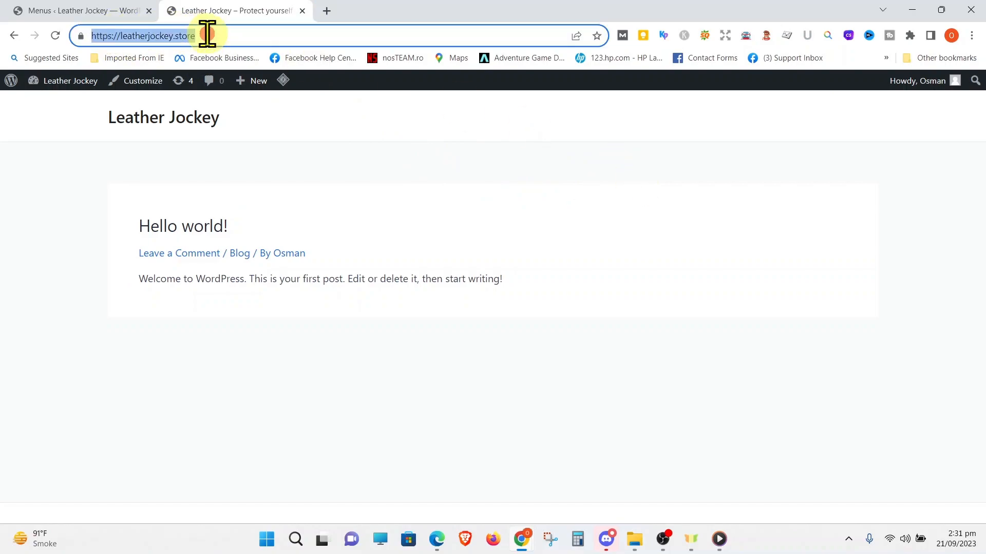
pyautogui.press('Return')
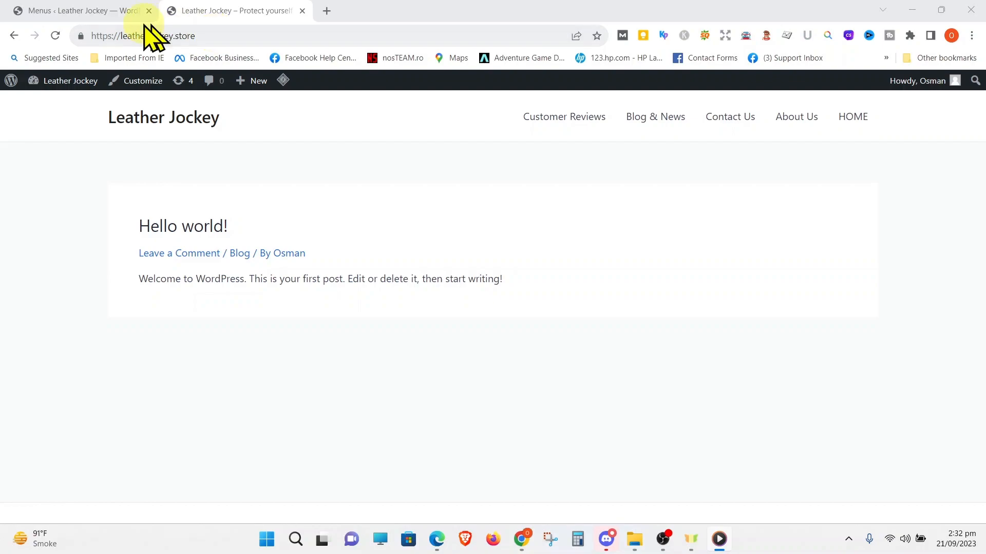
# Reorder the Primary Menu as HOME, About Us, Blog & News, Customer Reviews, Contact Us and save it
pyautogui.click(93, 11)
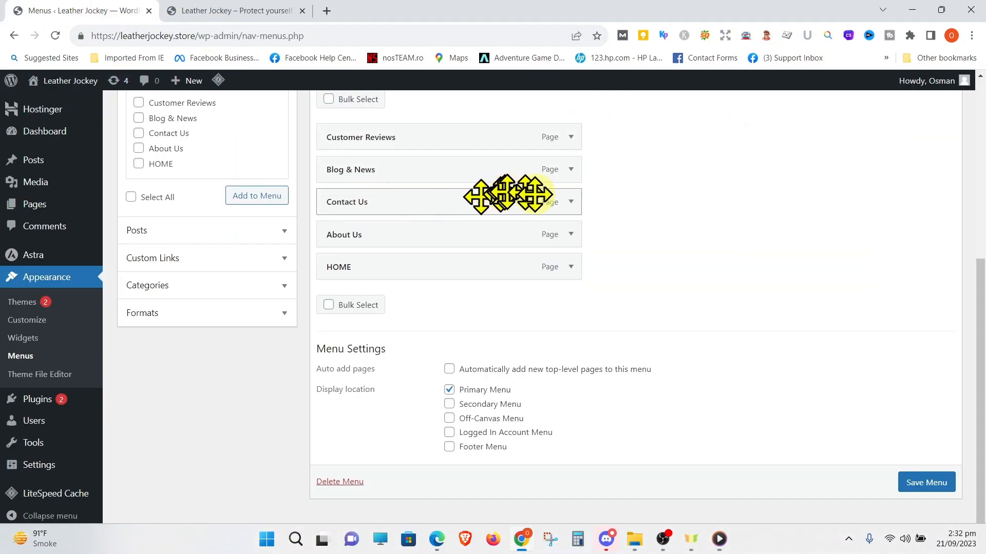
pyautogui.scroll(2, 642, 231)
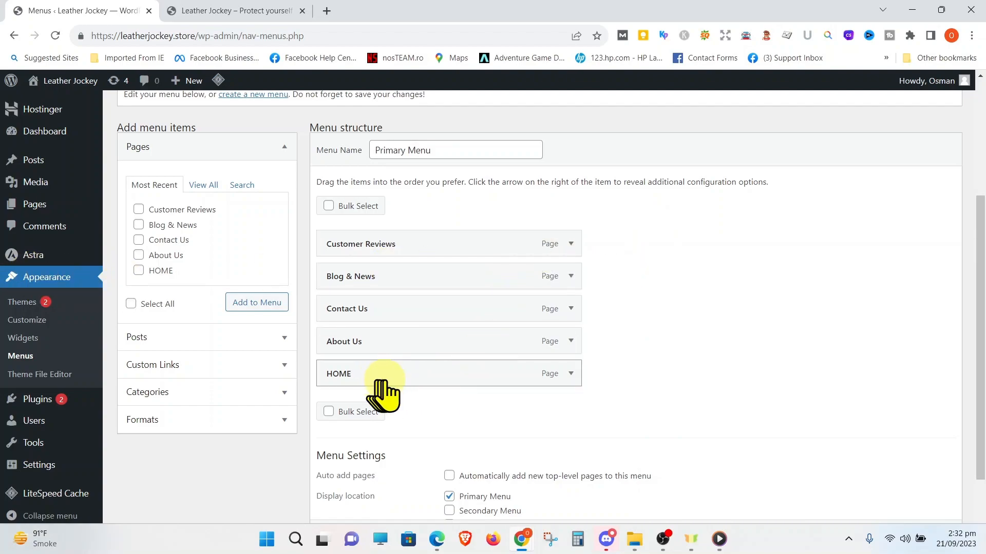
pyautogui.moveTo(390, 376); pyautogui.dragTo(390, 251)
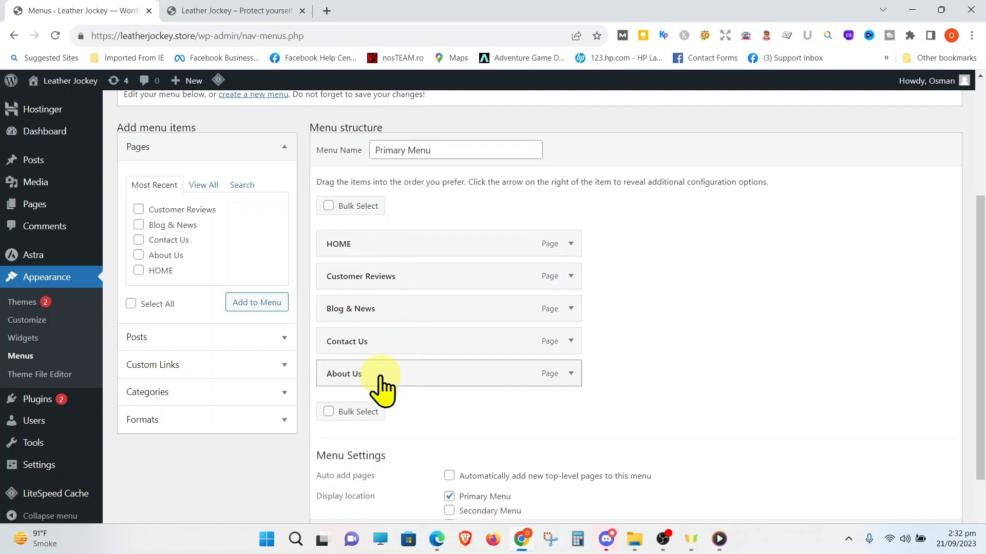
pyautogui.moveTo(380, 374); pyautogui.dragTo(380, 285)
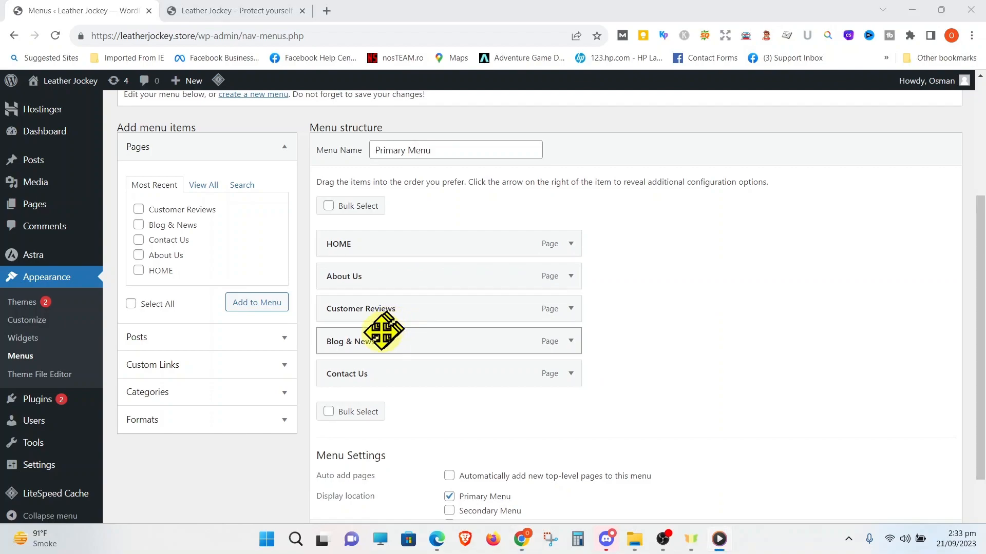
pyautogui.moveTo(377, 339); pyautogui.dragTo(378, 306)
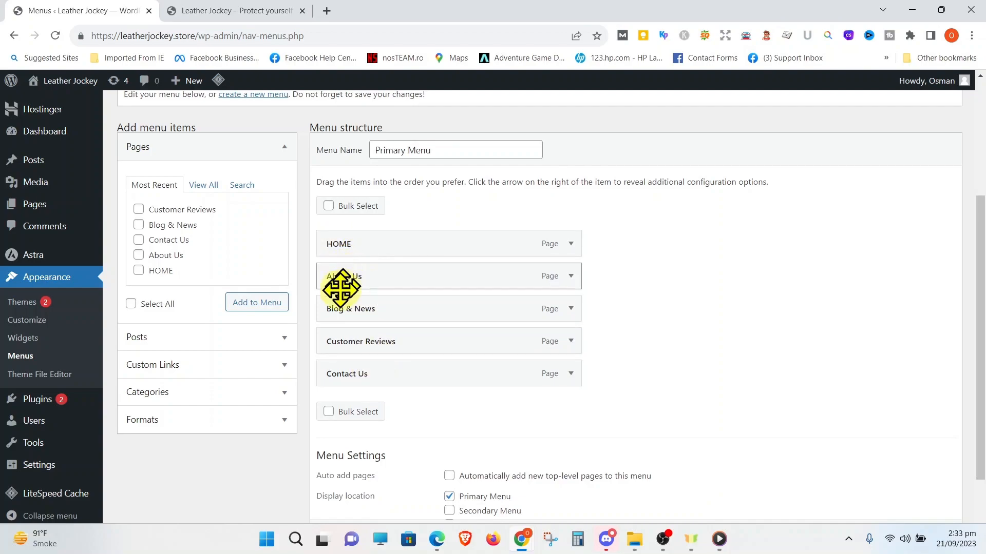
pyautogui.scroll(-2, 672, 360)
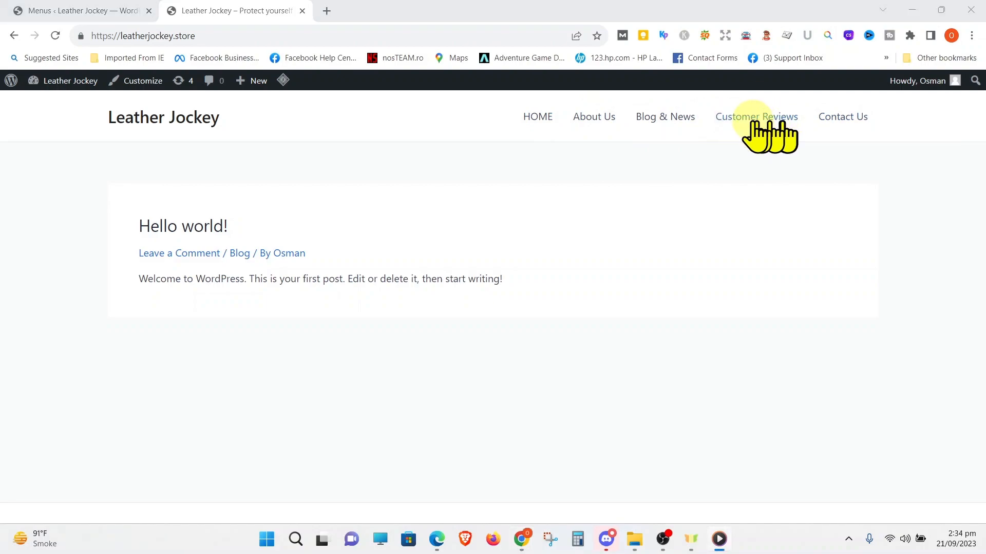
# Remove the Customer Reviews item from the Primary Menu structure and save the menu
pyautogui.click(88, 10)
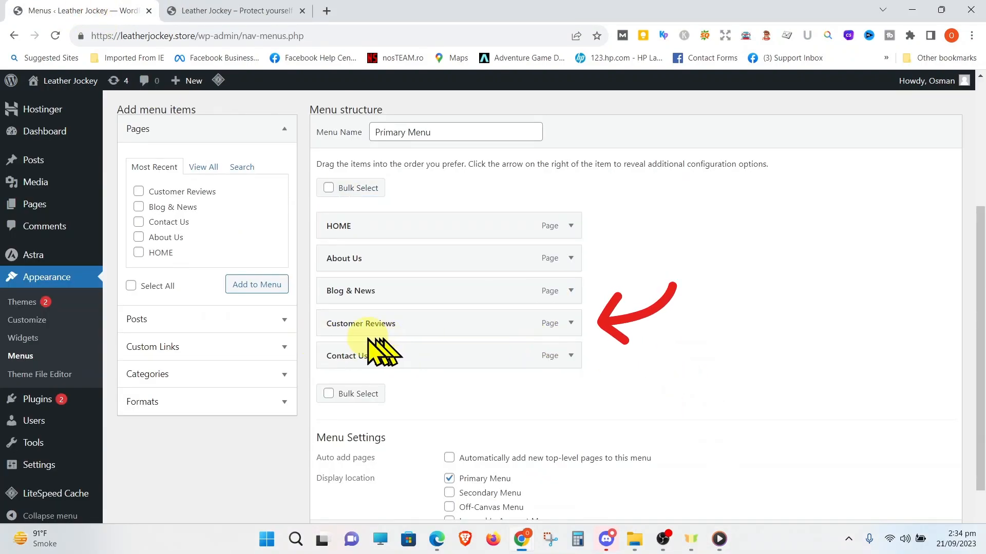
pyautogui.click(570, 324)
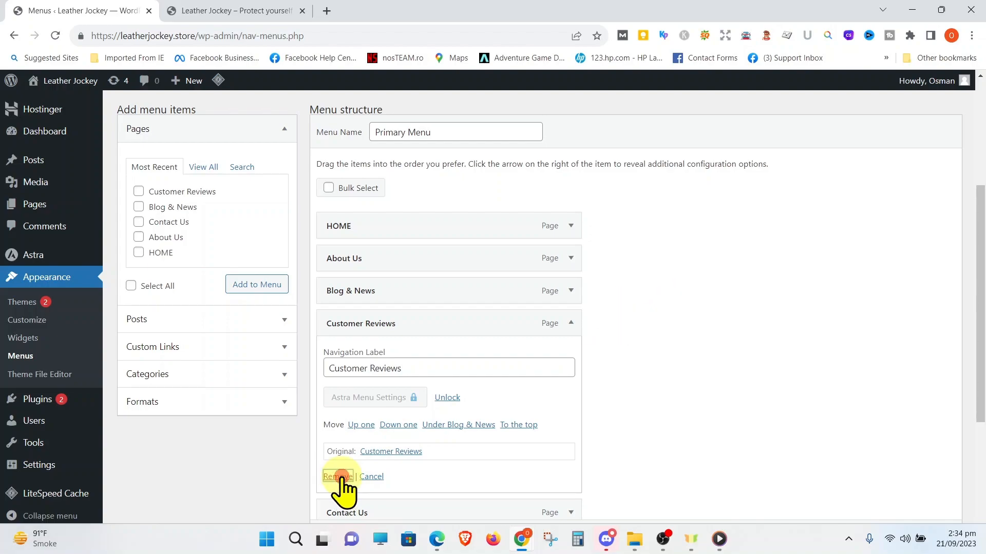
pyautogui.click(337, 476)
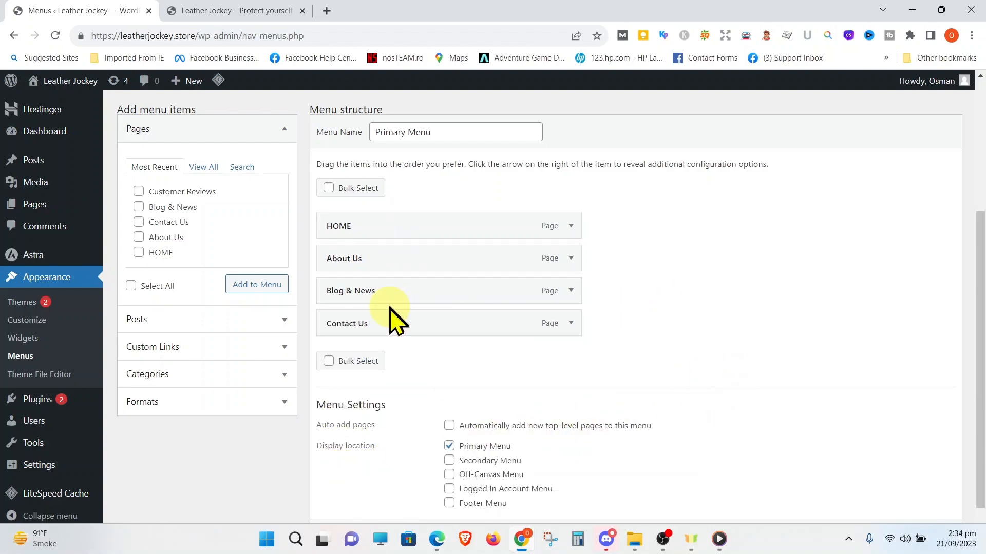
pyautogui.scroll(-2, 782, 341)
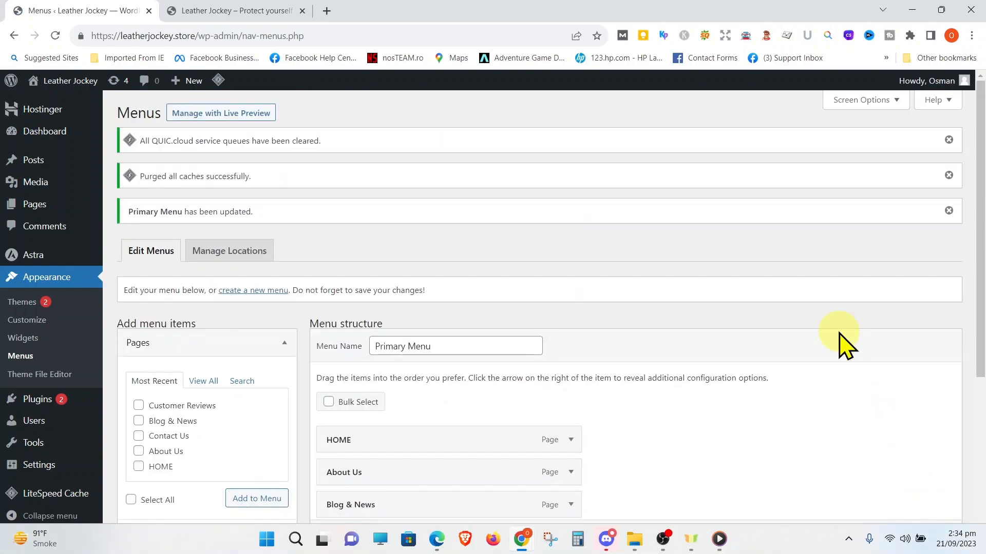
pyautogui.scroll(-2, 839, 333)
# Reload the live homepage to check its header menu after removing Customer Reviews
pyautogui.click(237, 11)
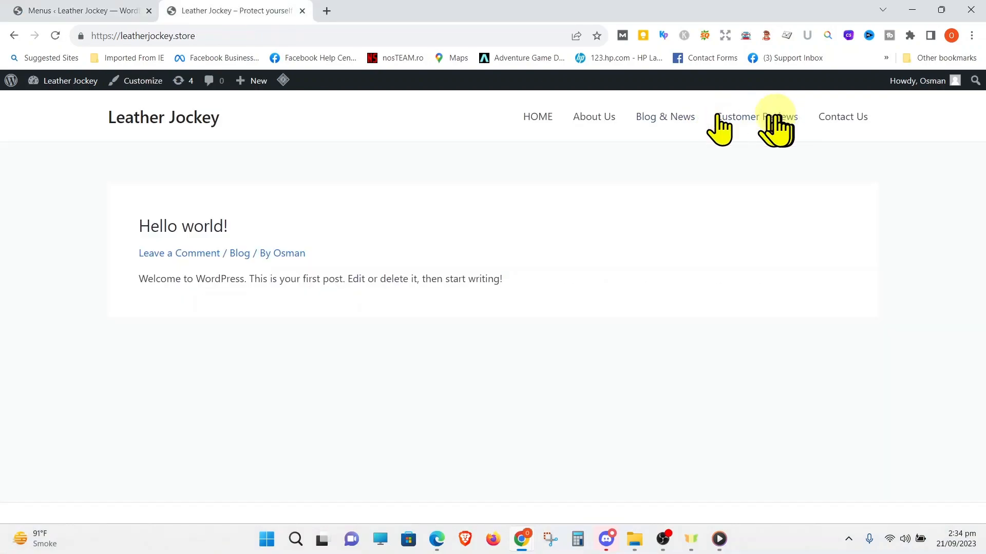
pyautogui.click(207, 32)
pyautogui.press('Return')
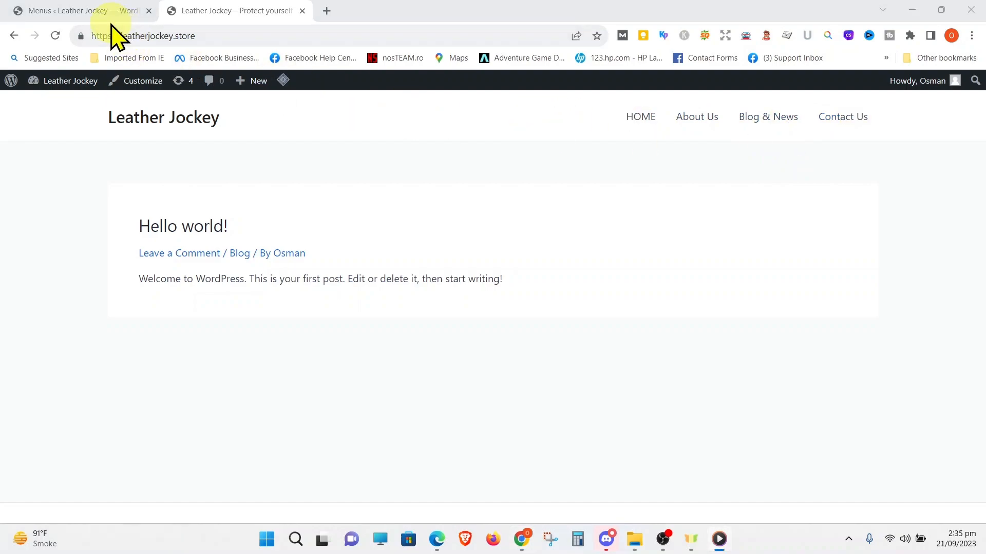
# Rename the Blog & News item's navigation label to "Blog Post" in the Primary Menu and save the menu
pyautogui.click(102, 12)
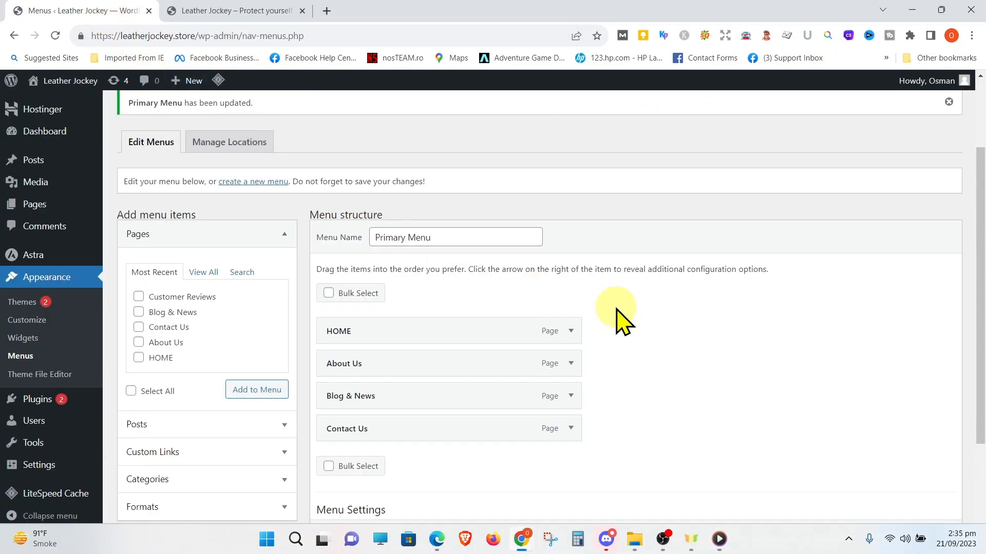
pyautogui.scroll(-2, 621, 319)
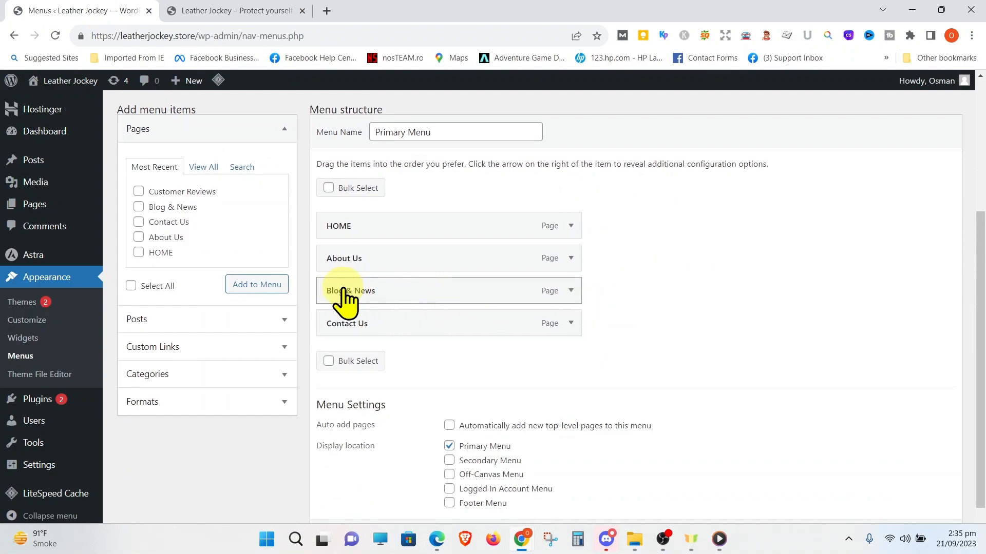
pyautogui.click(571, 292)
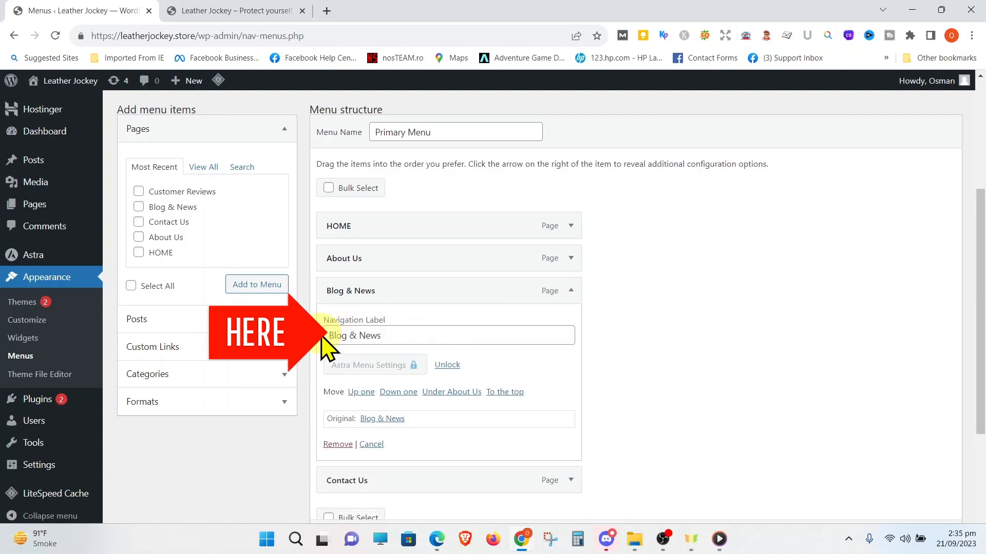
pyautogui.click(398, 334)
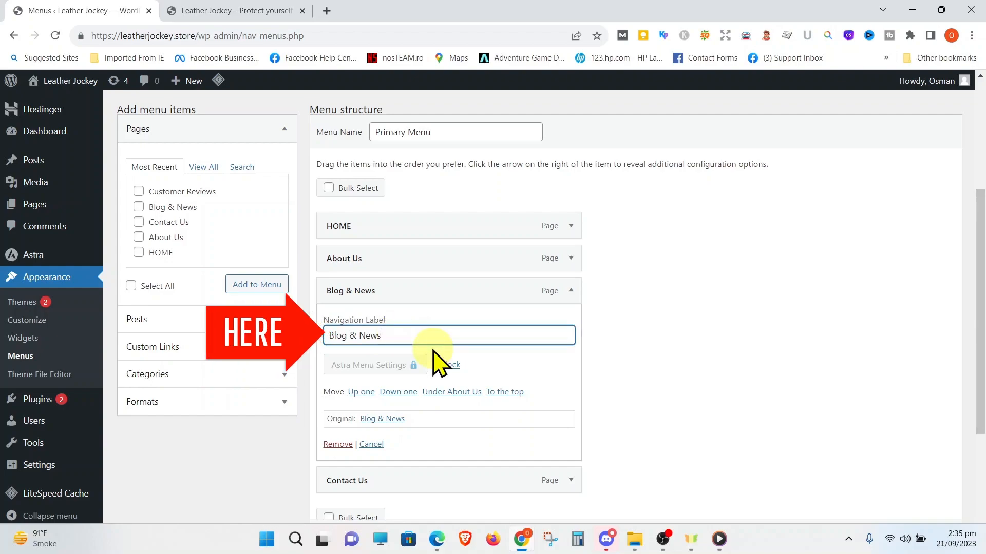
pyautogui.press('BackSpace')
pyautogui.press('BackSpace')
pyautogui.press('BackSpace')
pyautogui.press('BackSpace')
pyautogui.press('BackSpace')
pyautogui.press('BackSpace')
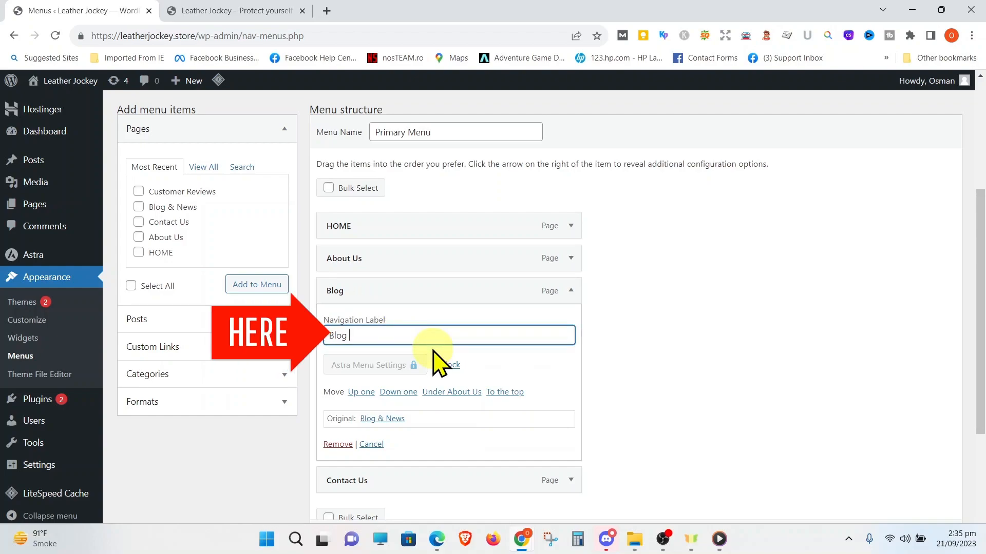
pyautogui.write('Post')
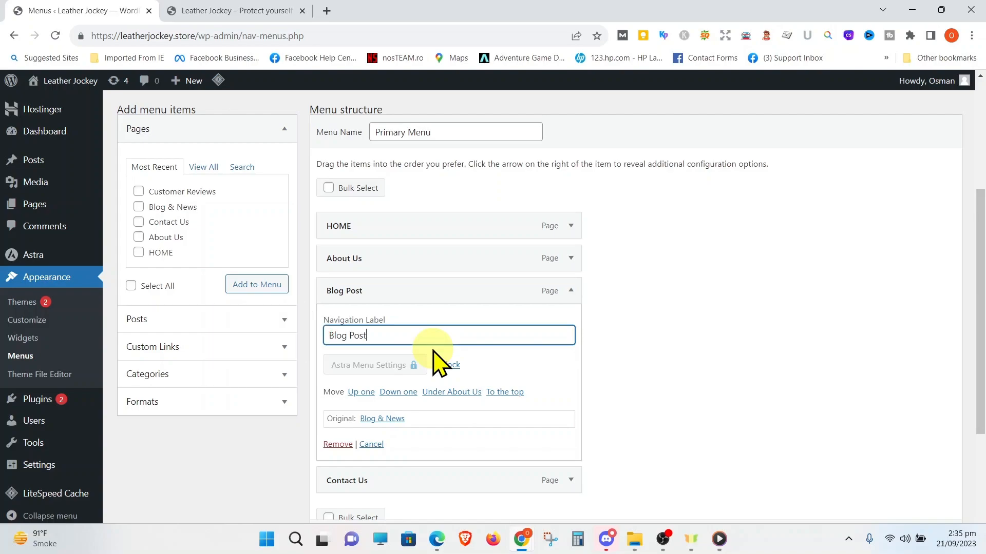
pyautogui.scroll(-4, 916, 494)
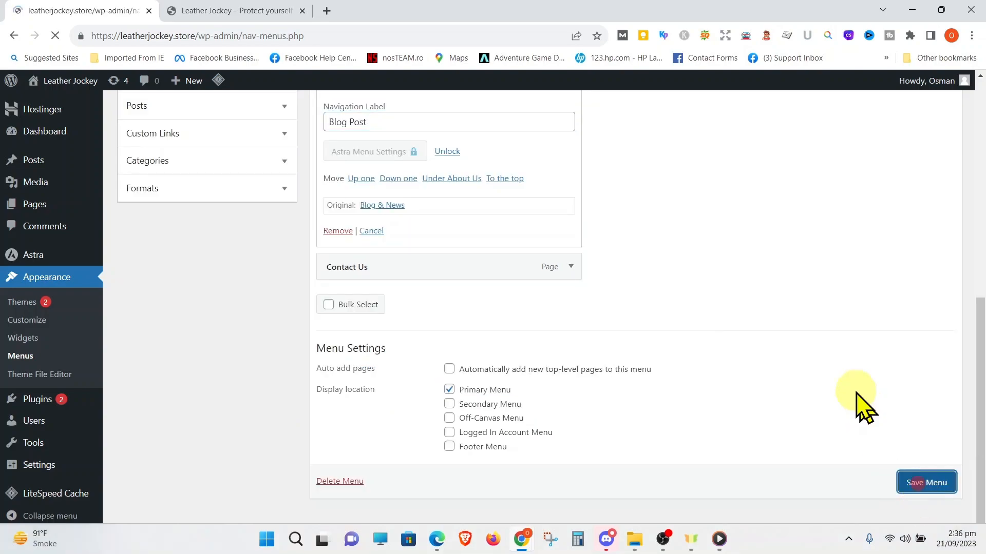
pyautogui.scroll(-2, 719, 369)
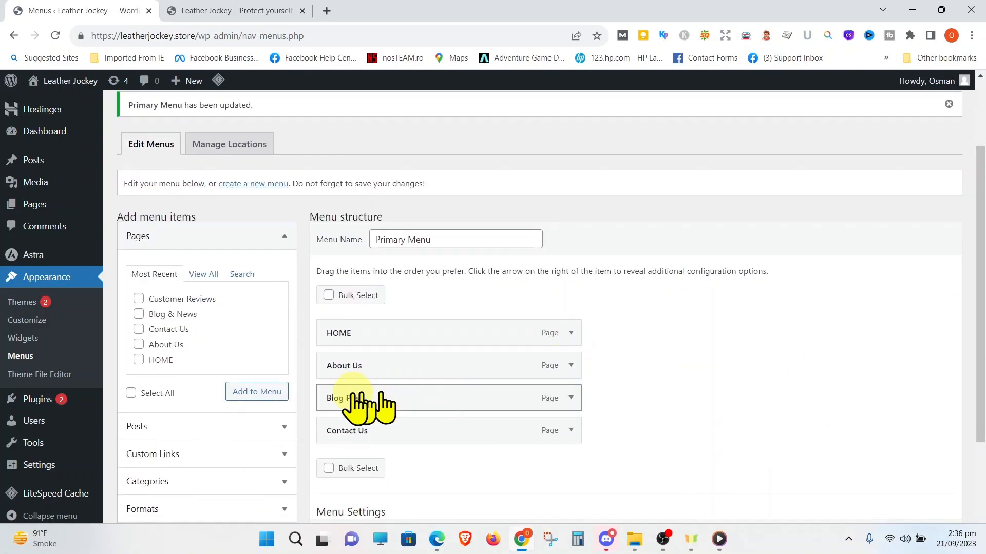
# Reload the live Leather Jockey homepage to check the renamed blog item in its header menu
pyautogui.click(250, 9)
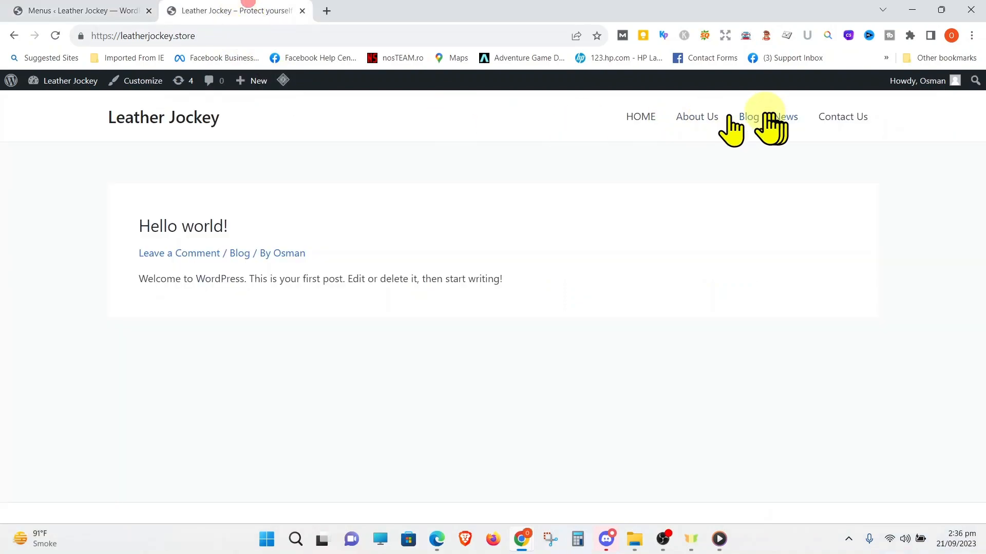
pyautogui.click(227, 37)
pyautogui.press('Return')
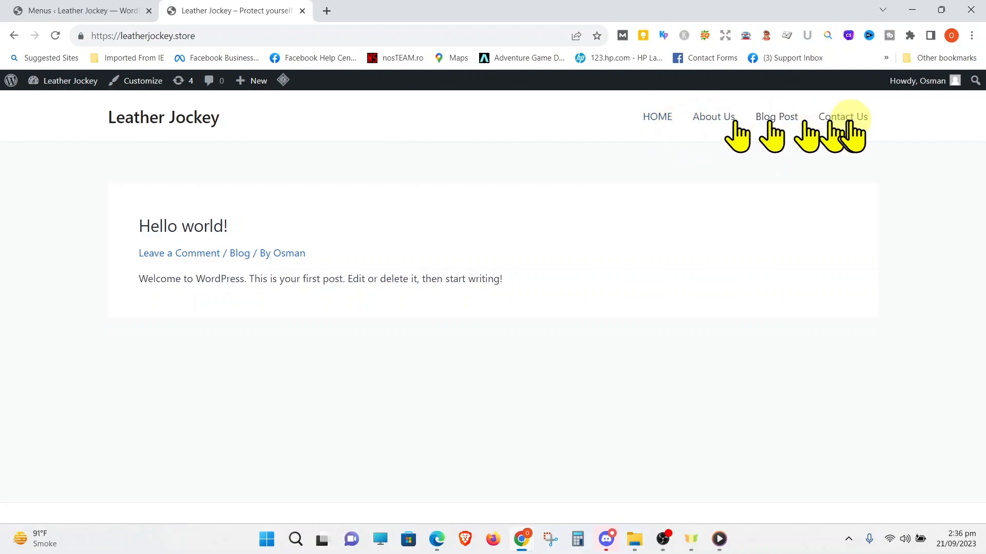
# Nest About Us and Contact Us as sub items under HOME in the Primary Menu and save it
pyautogui.hotkey('ctrl', 'shift', 'Tab')
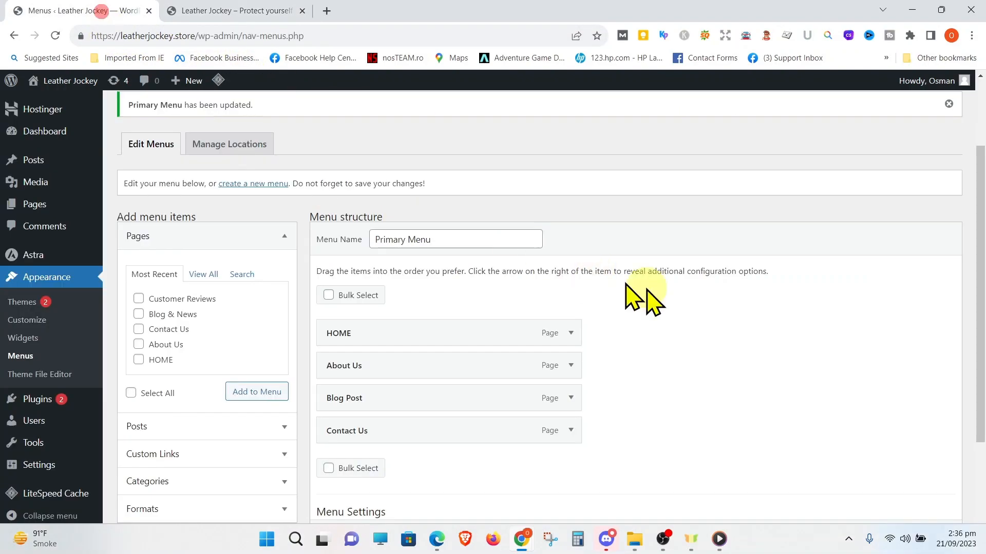
pyautogui.scroll(-2, 744, 344)
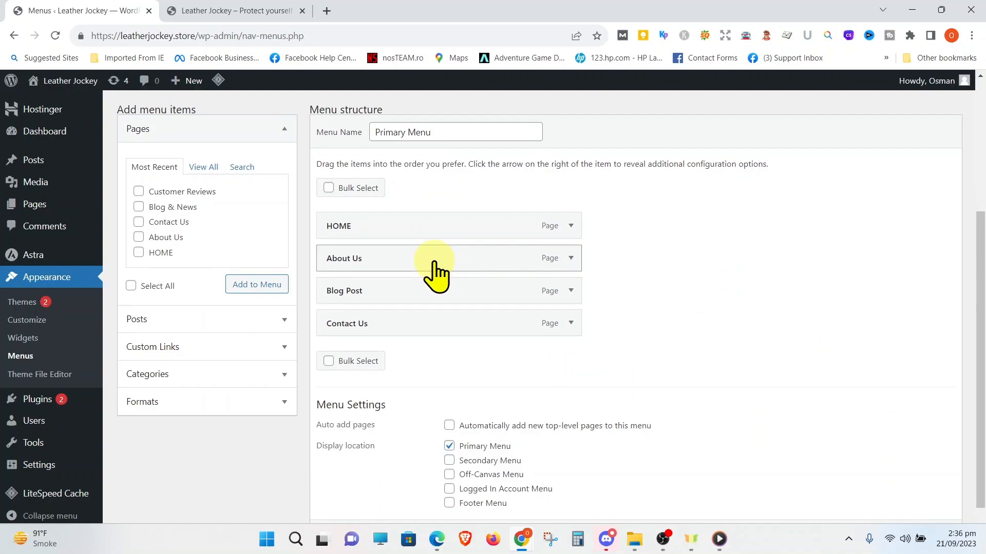
pyautogui.moveTo(434, 261); pyautogui.dragTo(457, 263)
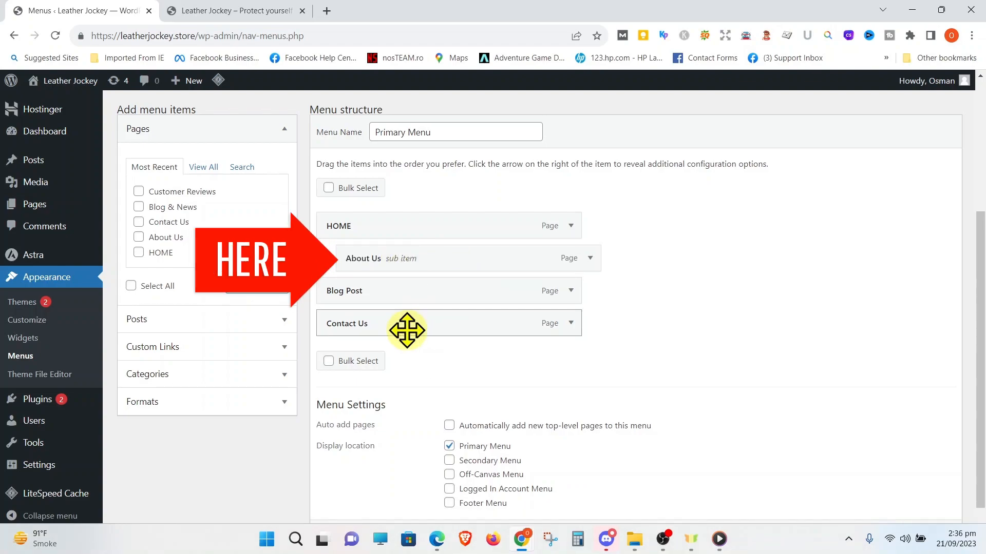
pyautogui.moveTo(406, 328); pyautogui.dragTo(425, 293)
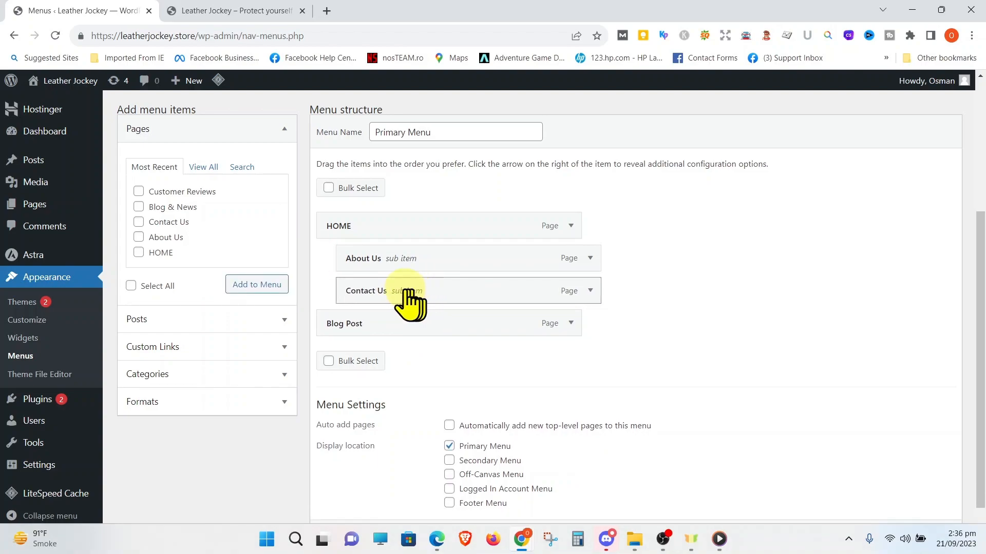
pyautogui.scroll(-1, 759, 405)
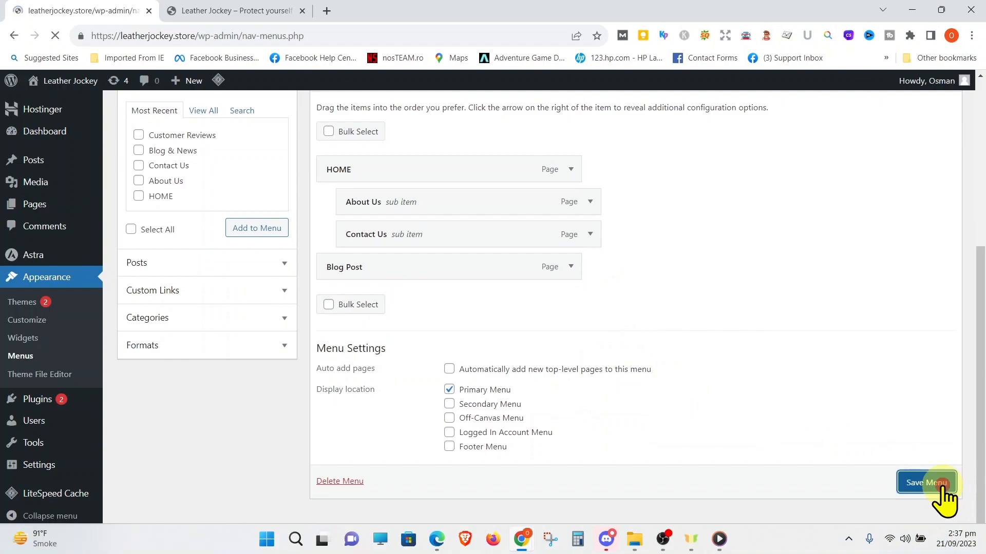
pyautogui.scroll(-5, 859, 473)
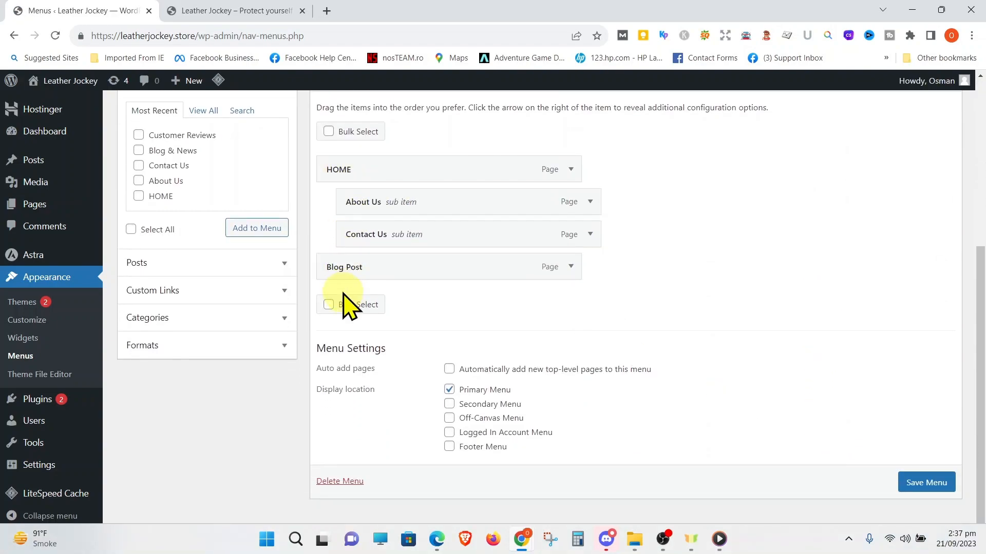
# Reload the live homepage to check the HOME dropdown, open the HOME page and return to the homepage
pyautogui.click(238, 11)
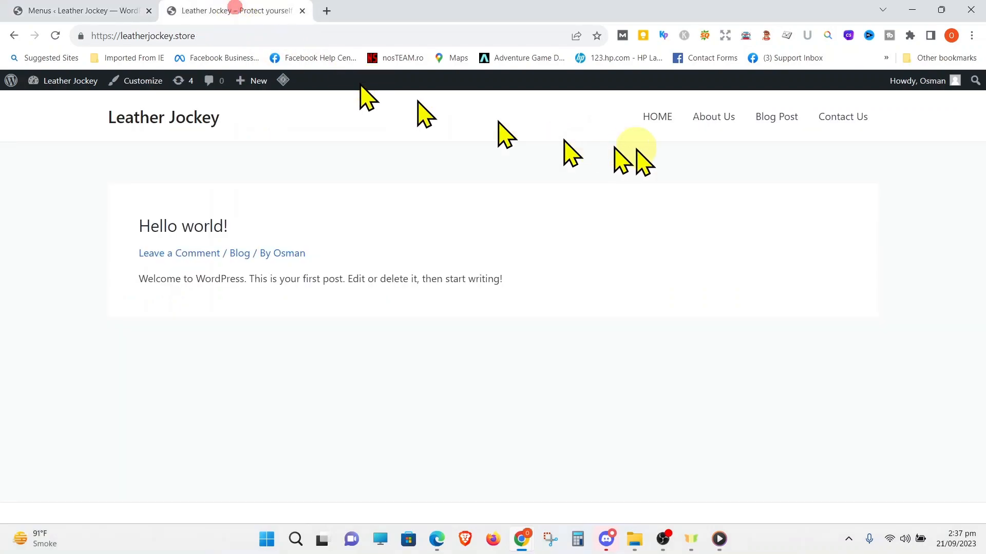
pyautogui.click(315, 35)
pyautogui.press('Return')
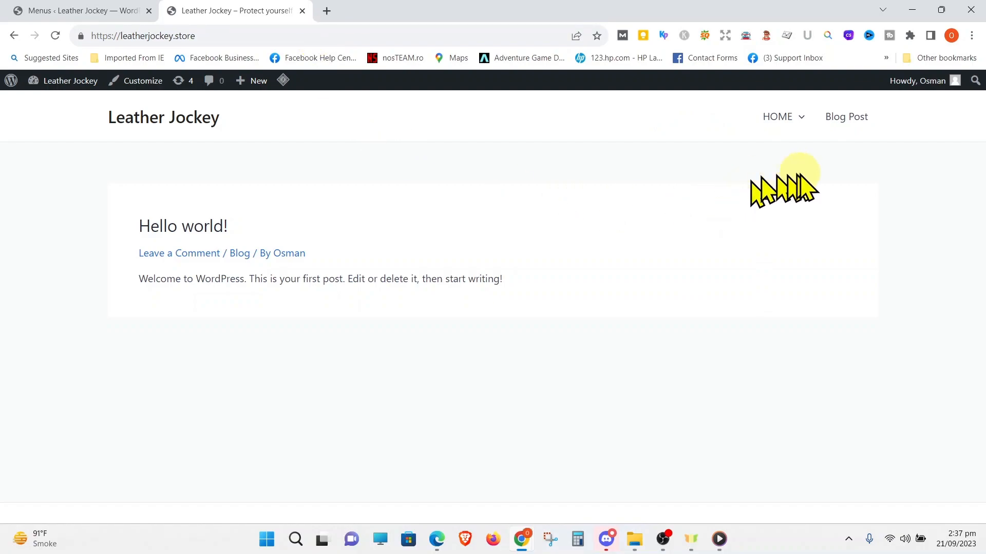
pyautogui.click(806, 121)
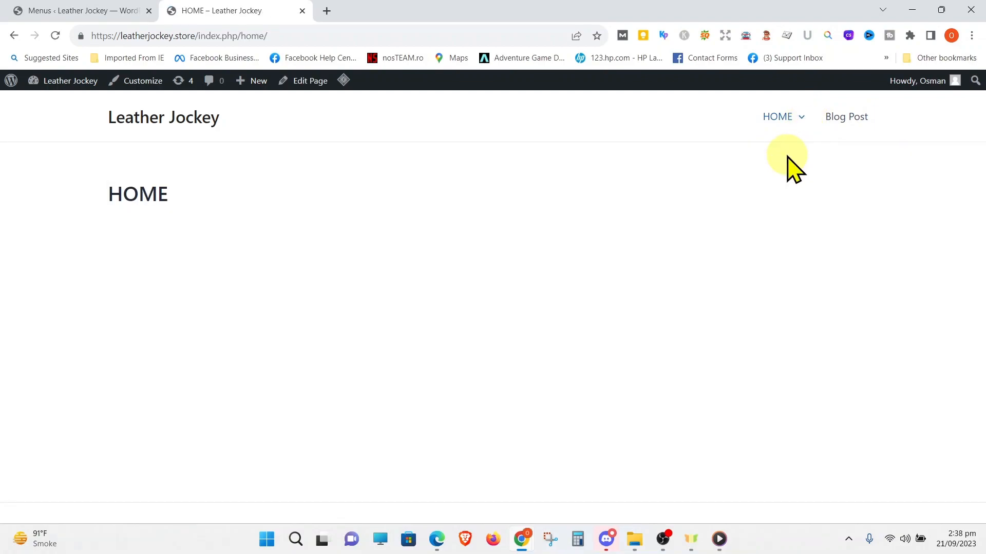
pyautogui.click(188, 117)
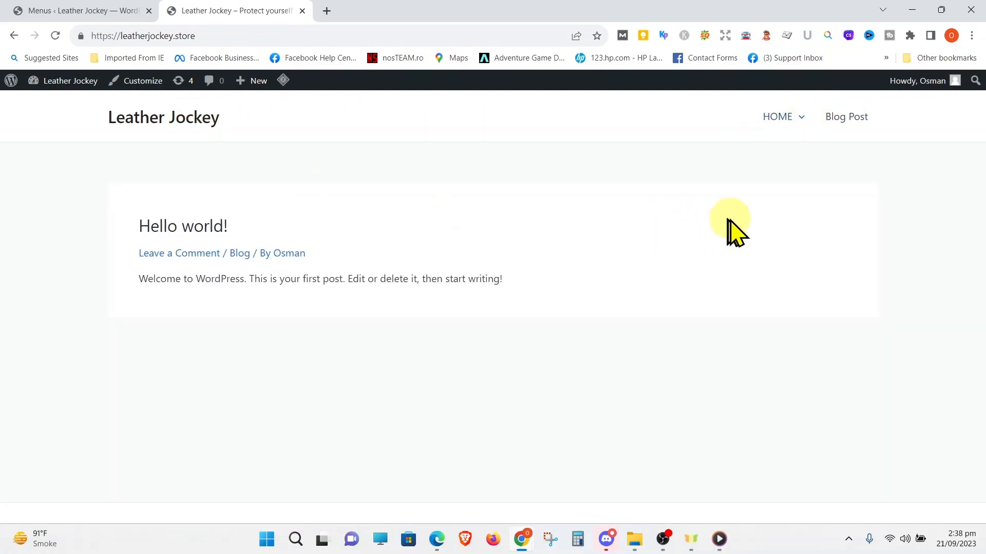
# Move the sub items back to top level, order the menu HOME, About Us, Blog Post, Contact Us, and save it
pyautogui.click(90, 9)
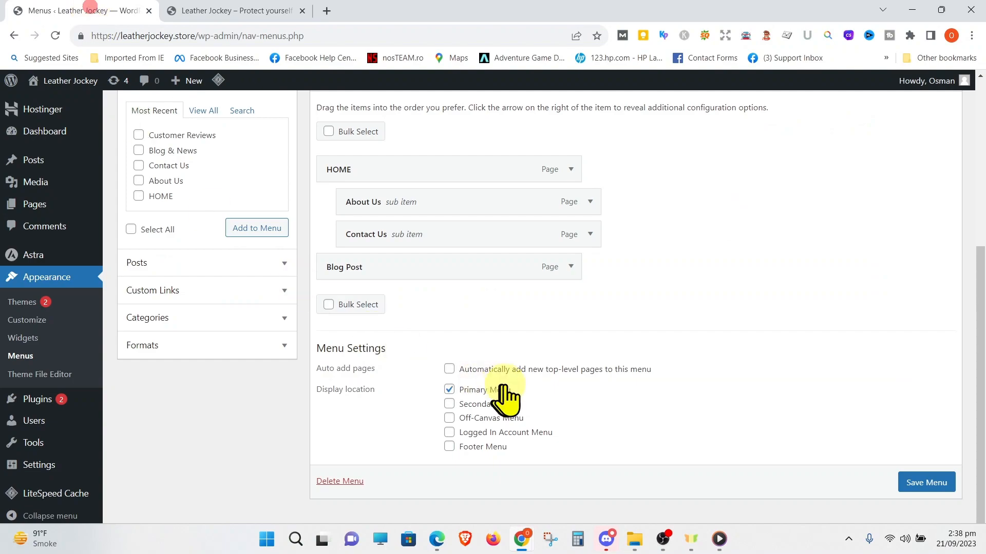
pyautogui.scroll(2, 512, 335)
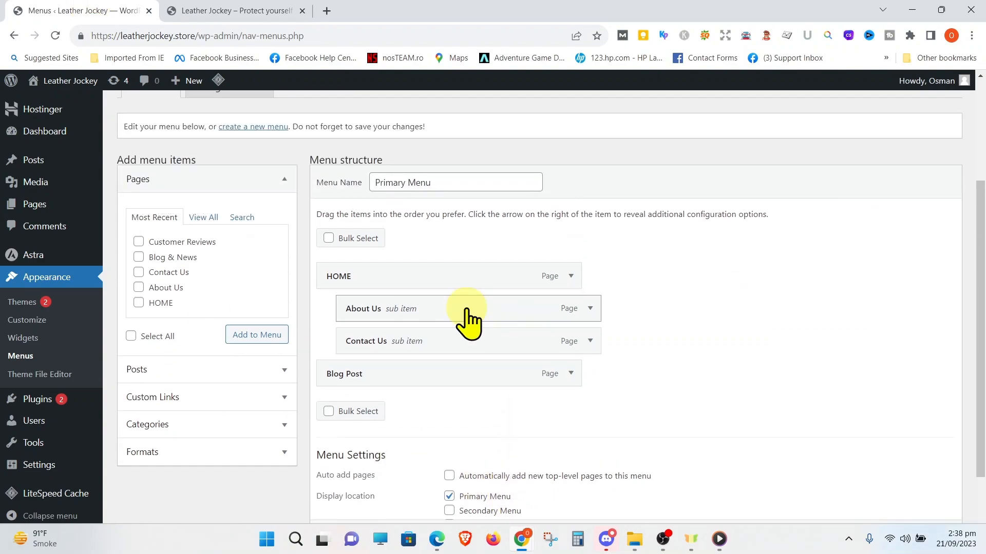
pyautogui.moveTo(466, 310); pyautogui.dragTo(442, 386)
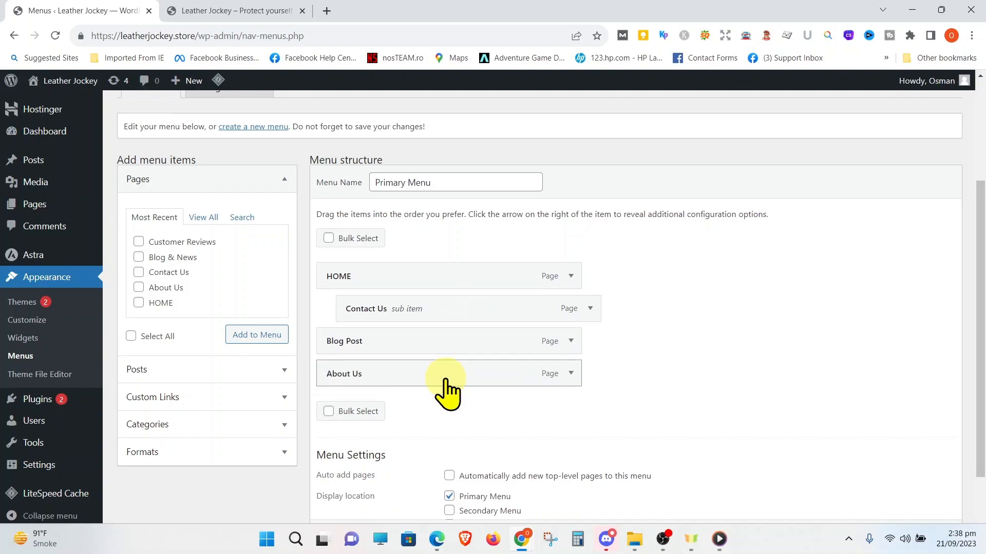
pyautogui.moveTo(447, 308); pyautogui.dragTo(421, 375)
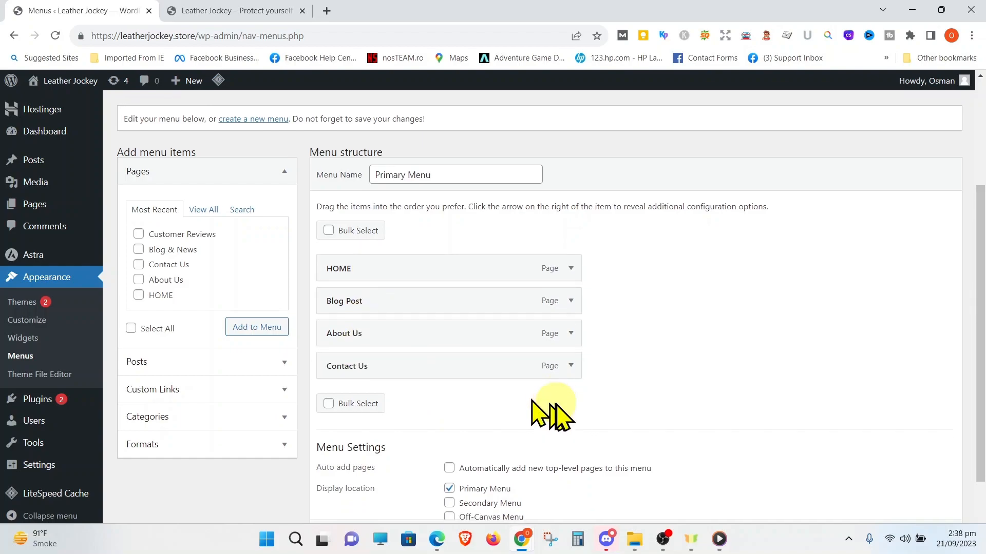
pyautogui.scroll(-3, 565, 421)
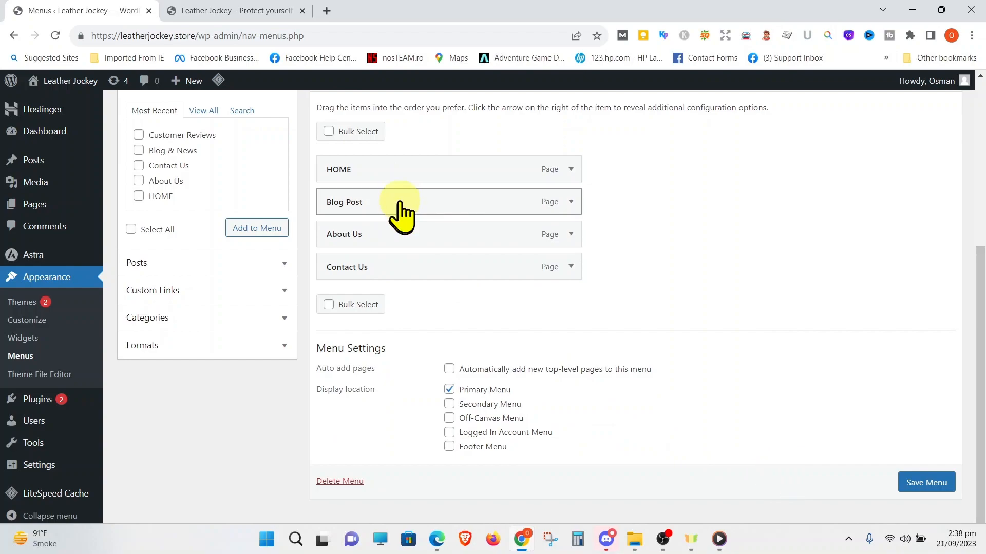
pyautogui.moveTo(401, 202); pyautogui.dragTo(404, 247)
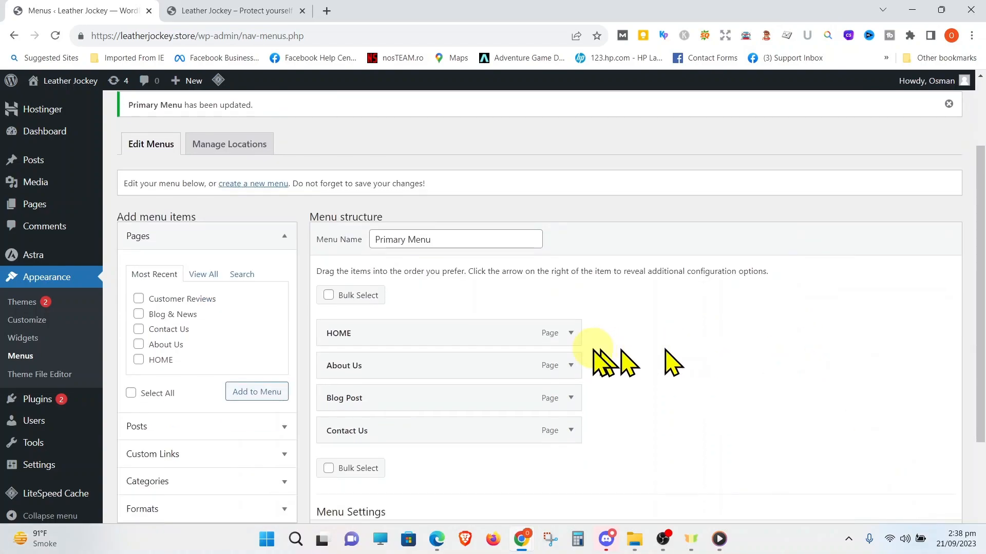
pyautogui.scroll(-2, 564, 334)
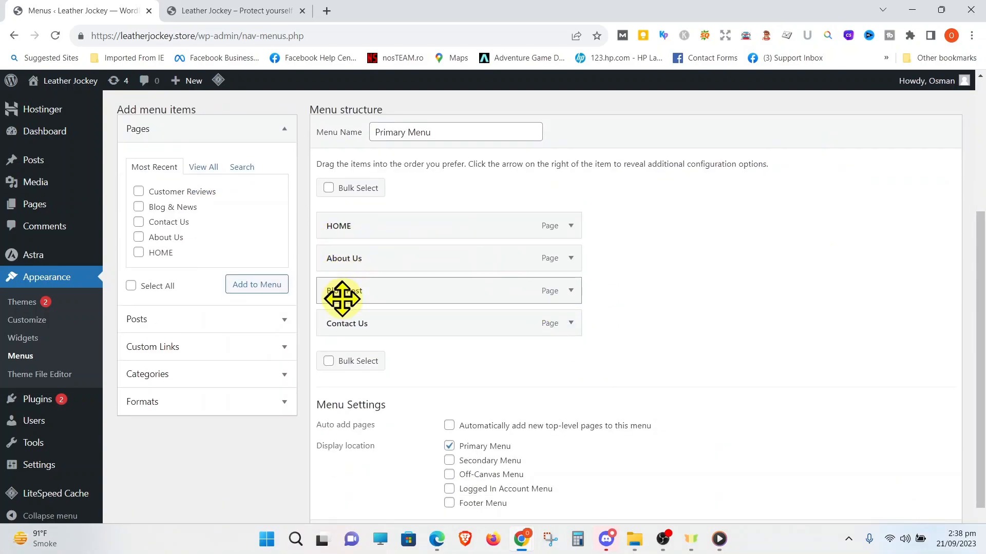
# Reload the live homepage to check its header menu after moving the sub items back to top level
pyautogui.click(220, 11)
pyautogui.click(288, 33)
pyautogui.press('Return')
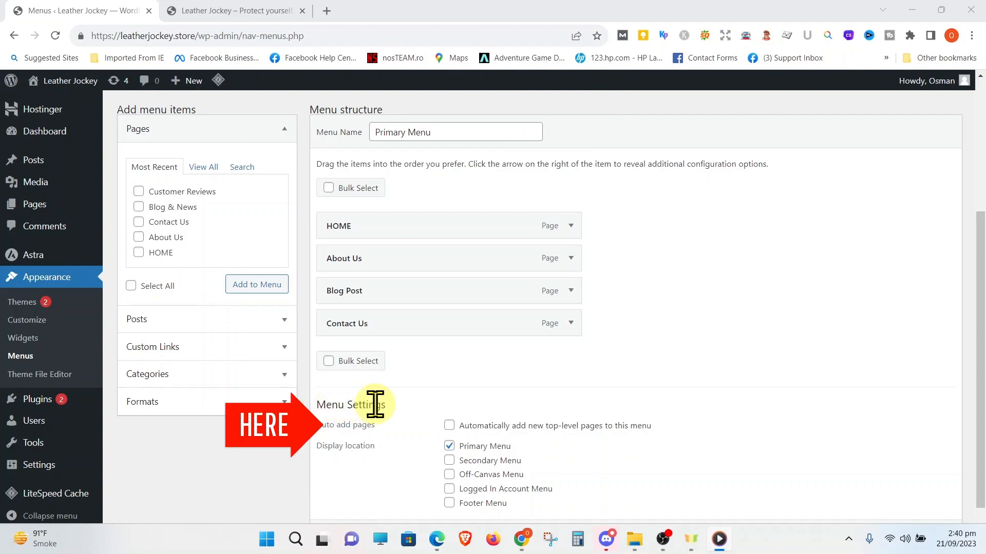
# Enable automatic adding of new top-level pages in the Primary Menu's settings and switch it off again
pyautogui.scroll(-1, 375, 405)
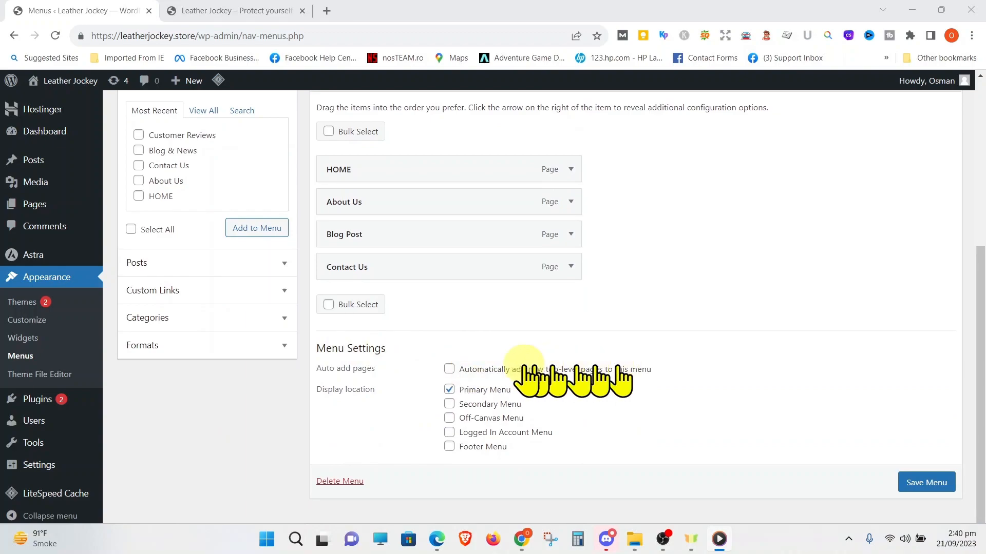
pyautogui.click(450, 368)
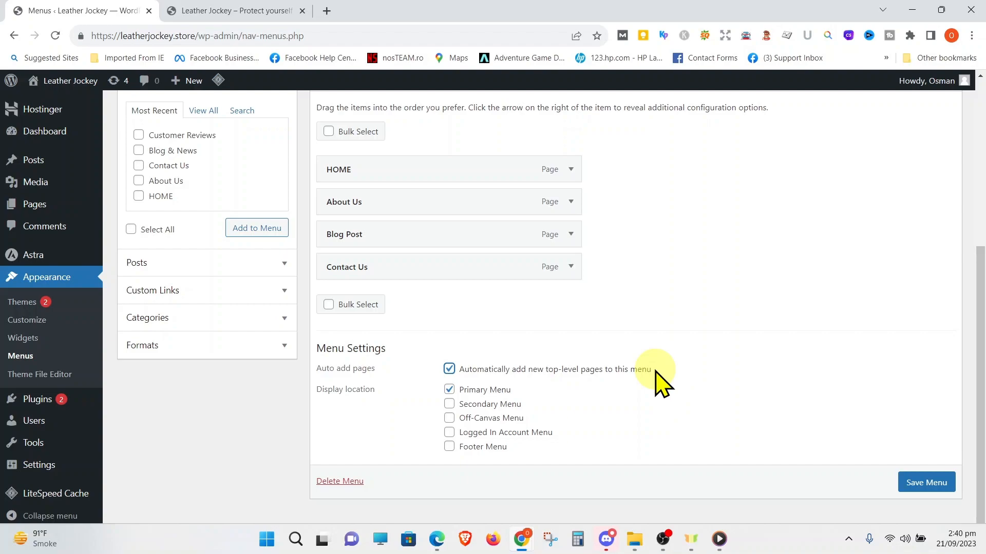
pyautogui.click(450, 369)
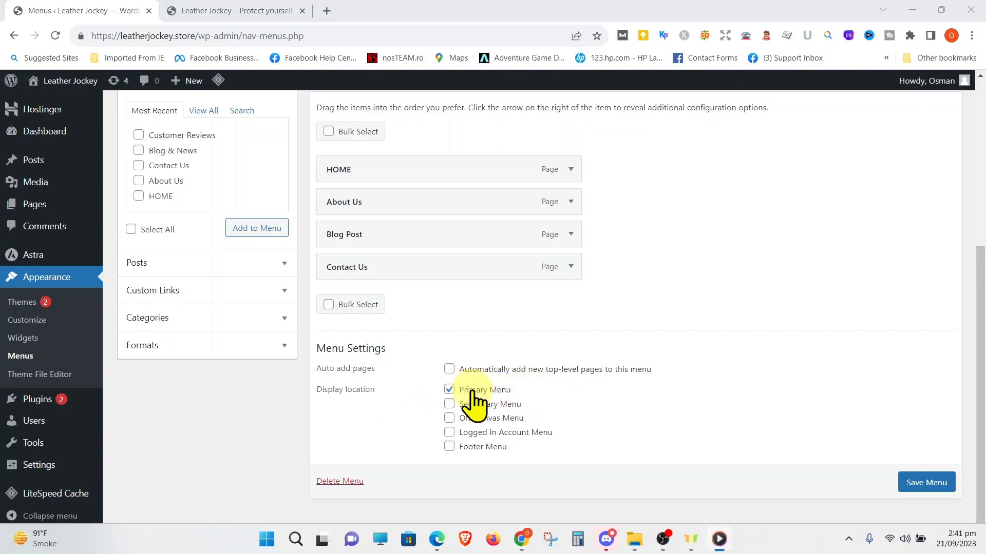
# Examine the header menu and footer of the ellenJAY Cookies website as examples of menu display locations
pyautogui.click(268, 20)
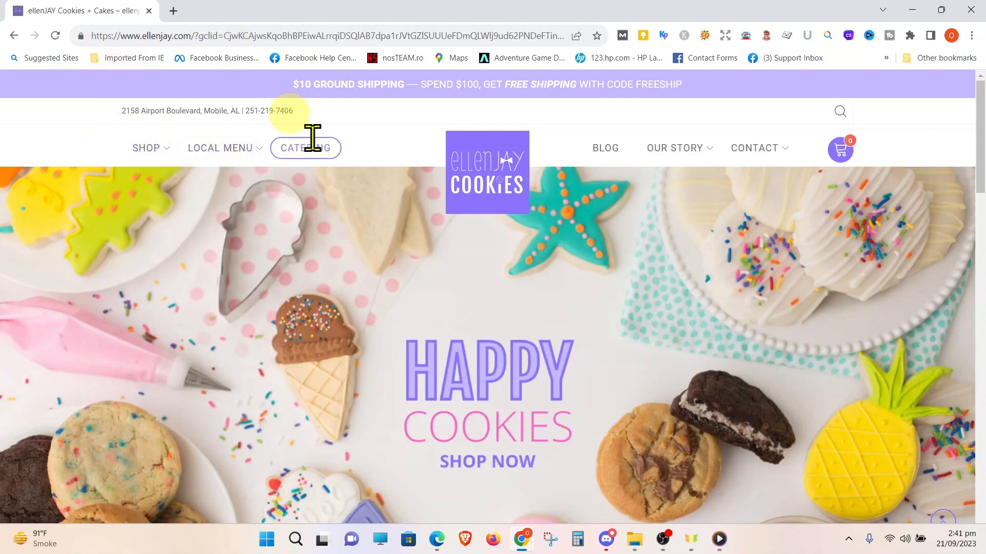
pyautogui.scroll(-10, 379, 186)
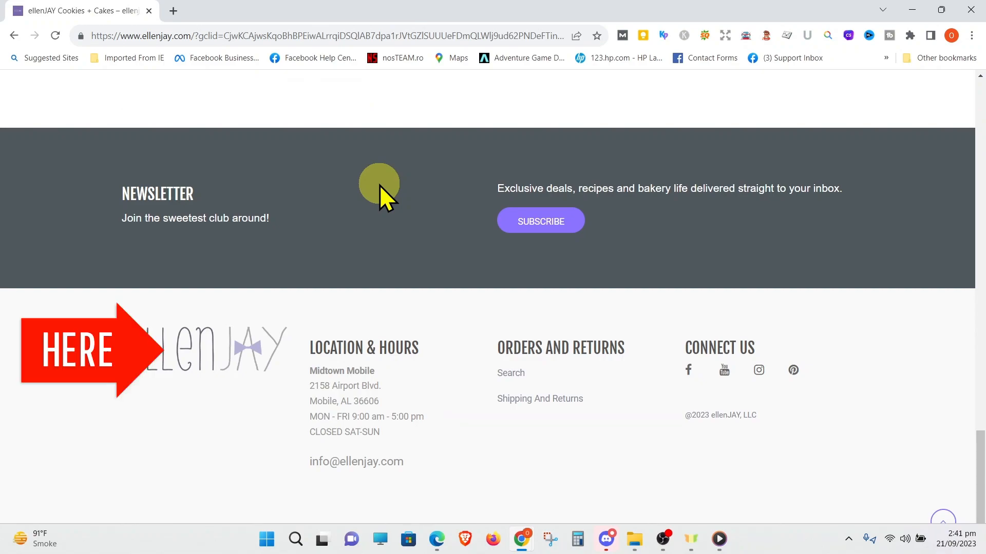